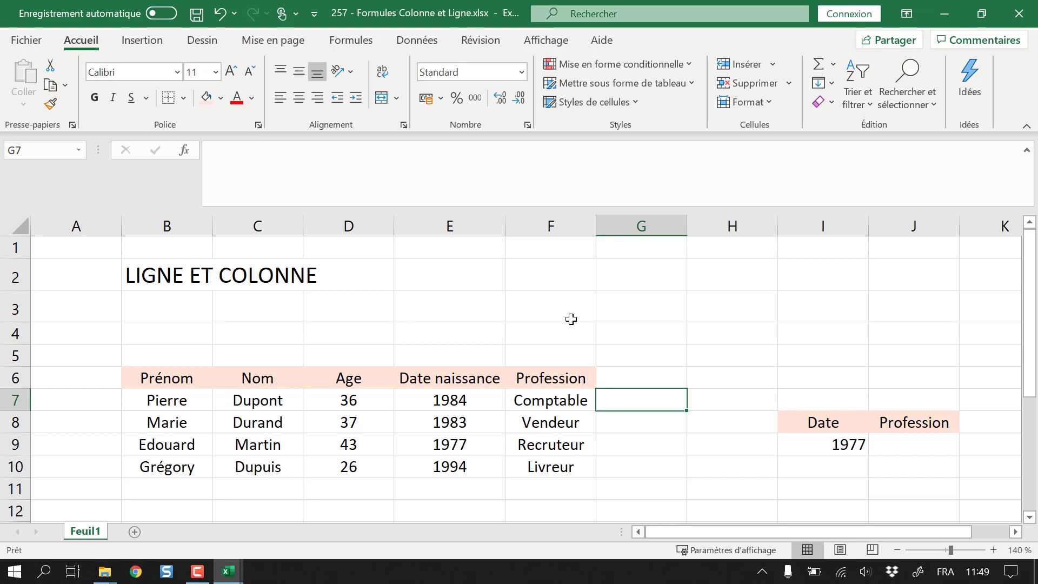
left_click(397, 362)
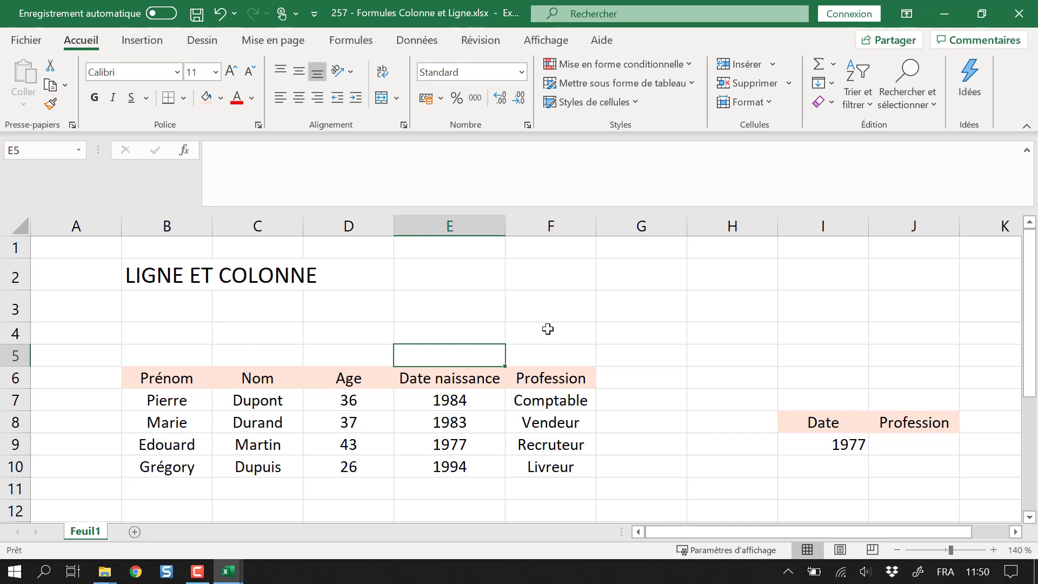
scroll(547, 329, "down", 2)
scroll(547, 330, "up", 2)
- Enter the formula =LIGNE() in cell H2 to return the cell's own row number
left_click(698, 276)
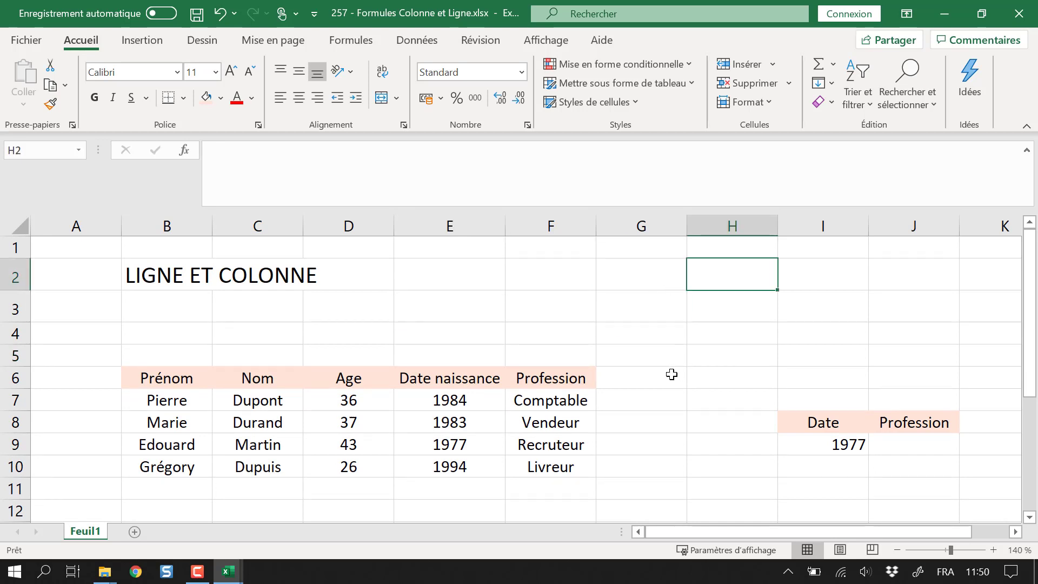
type("=lignr")
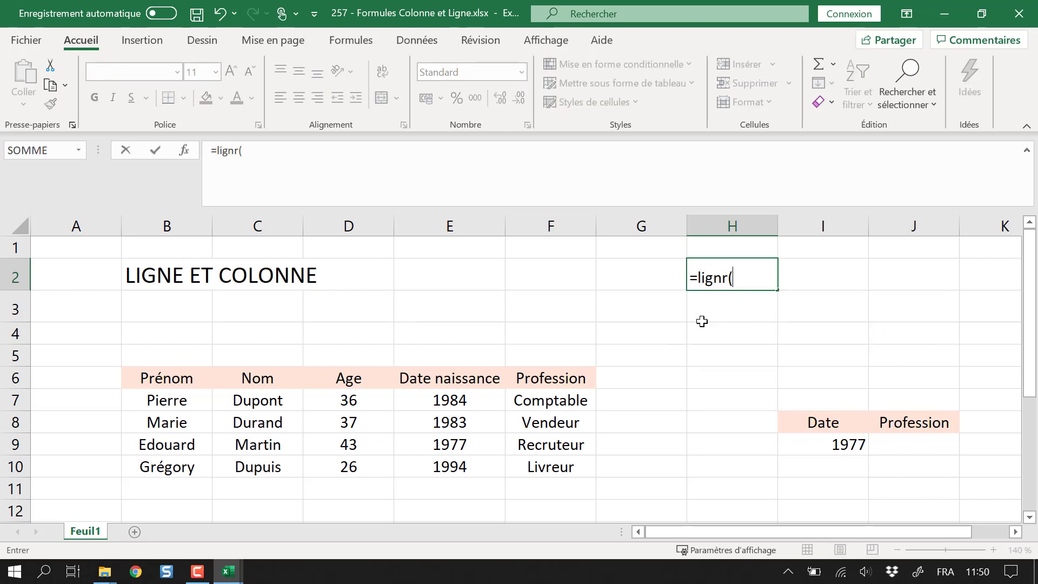
key("BackSpace")
type("e")
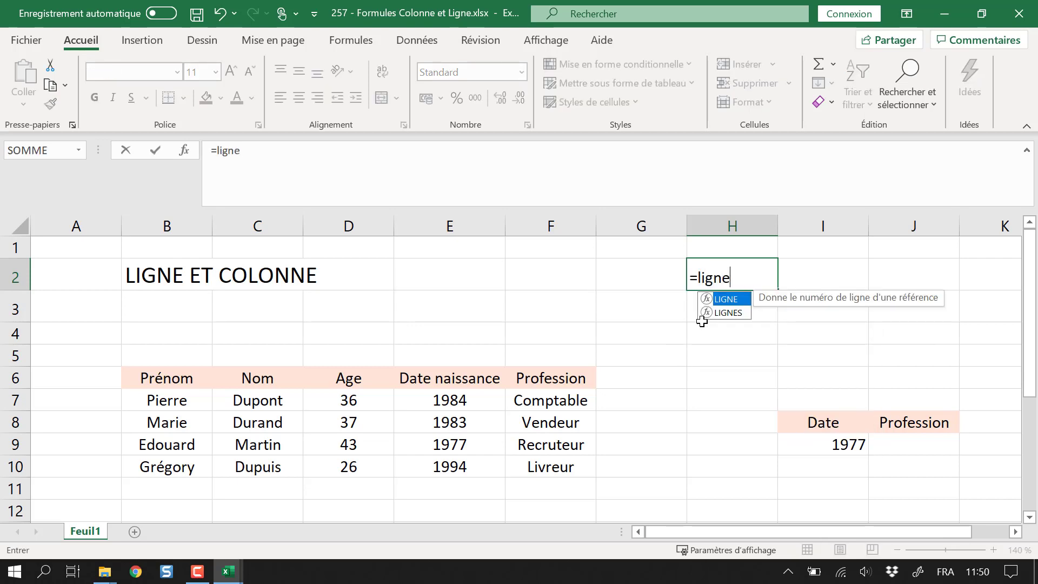
type("()")
key("Return")
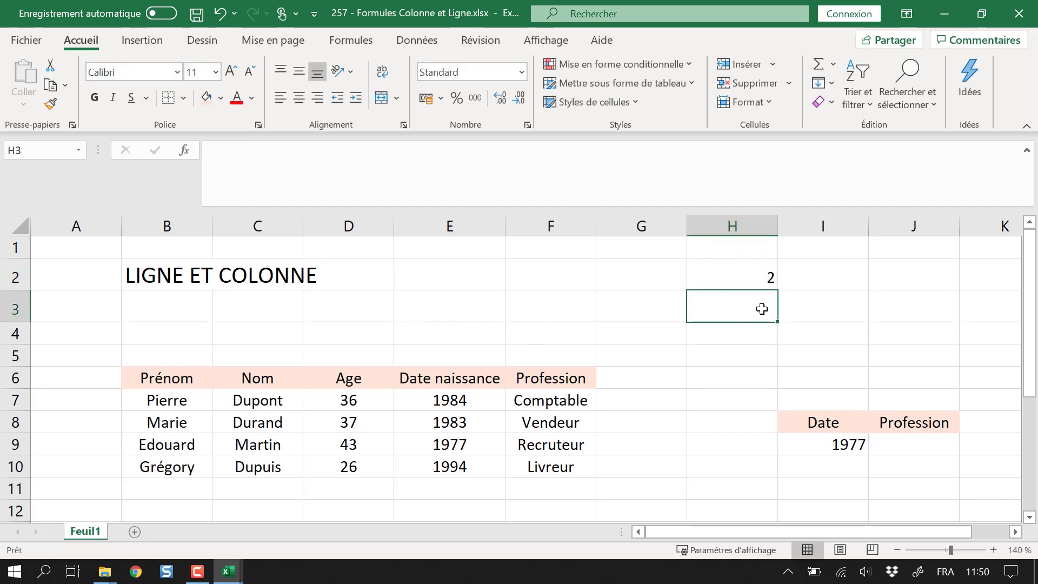
- Enter the formula =COLONNE() in cell H3 and check it against the column H heading
type("=colon")
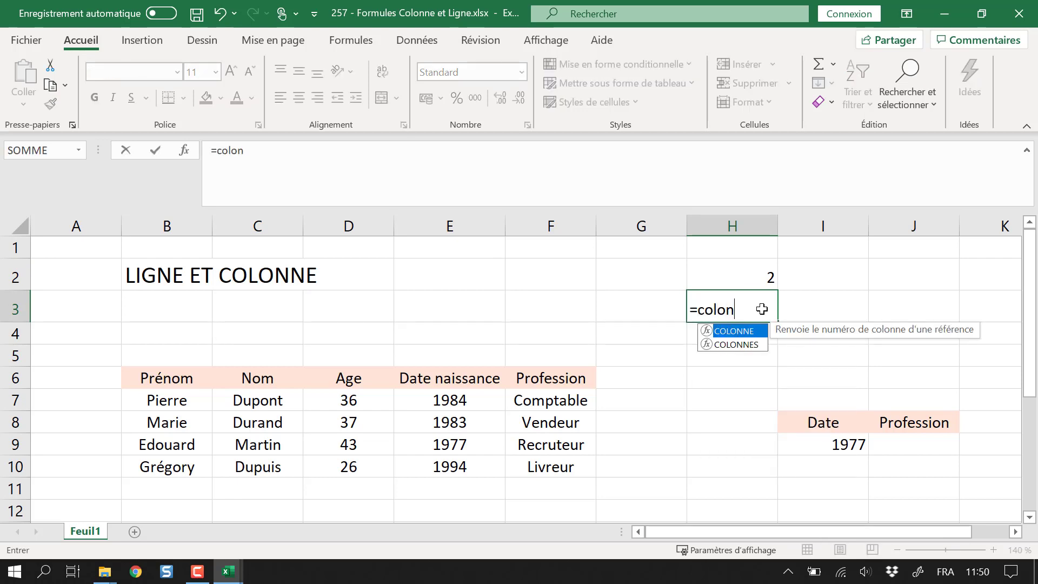
type("ne()")
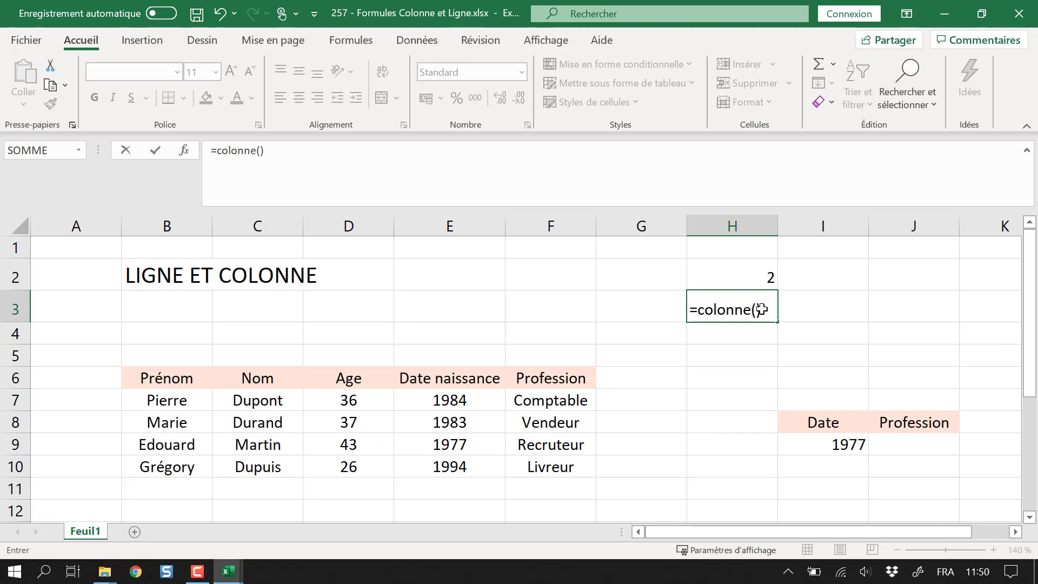
key("Return")
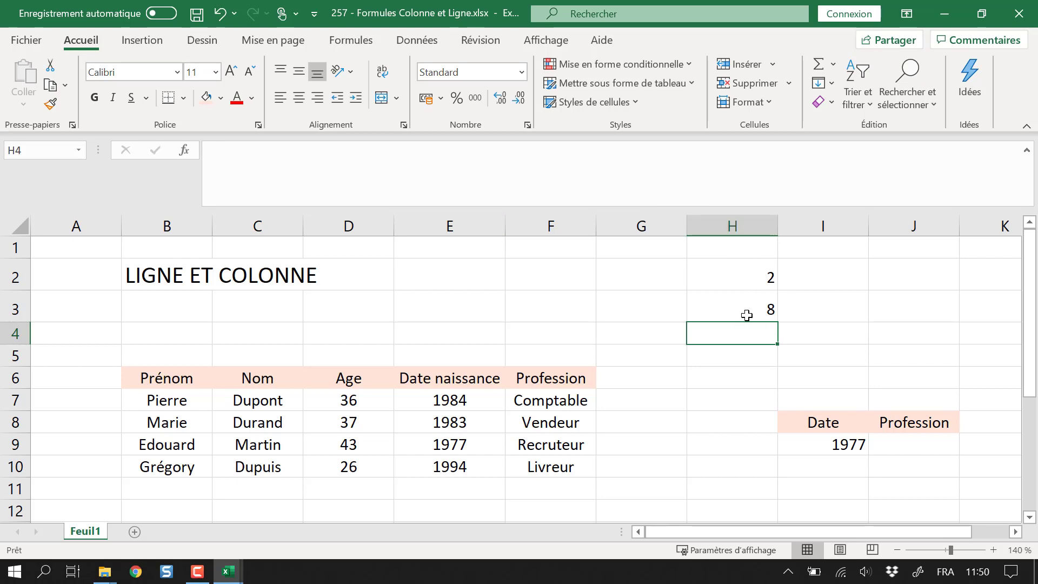
left_click(751, 224)
left_click(735, 310)
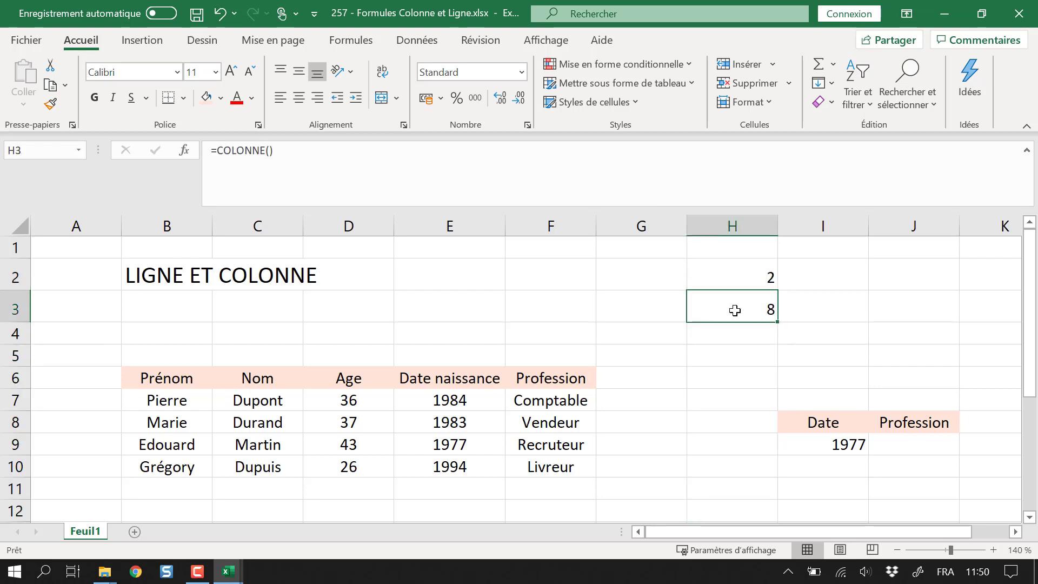
left_click(764, 284)
- Enter =LIGNE(F6) in cell I2 to return the Profession header's row number, and check it against row 6
left_click(820, 286)
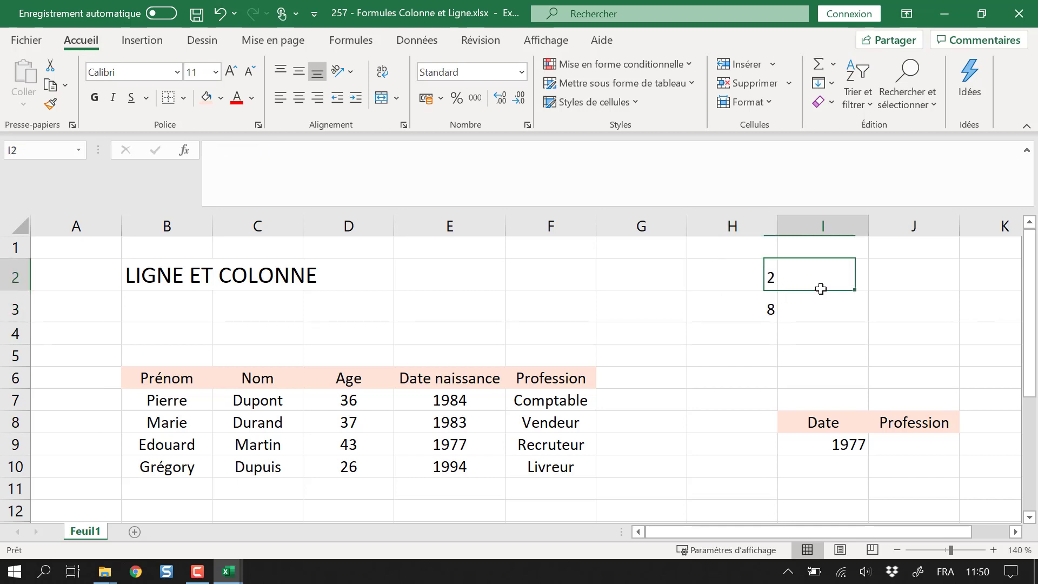
type("=C")
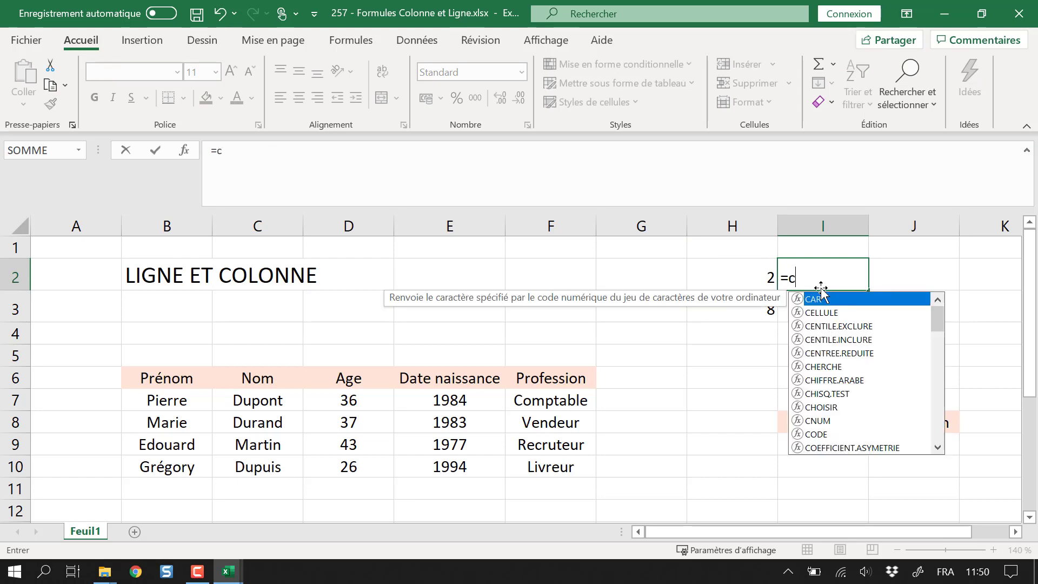
key("BackSpace")
type("ligne(")
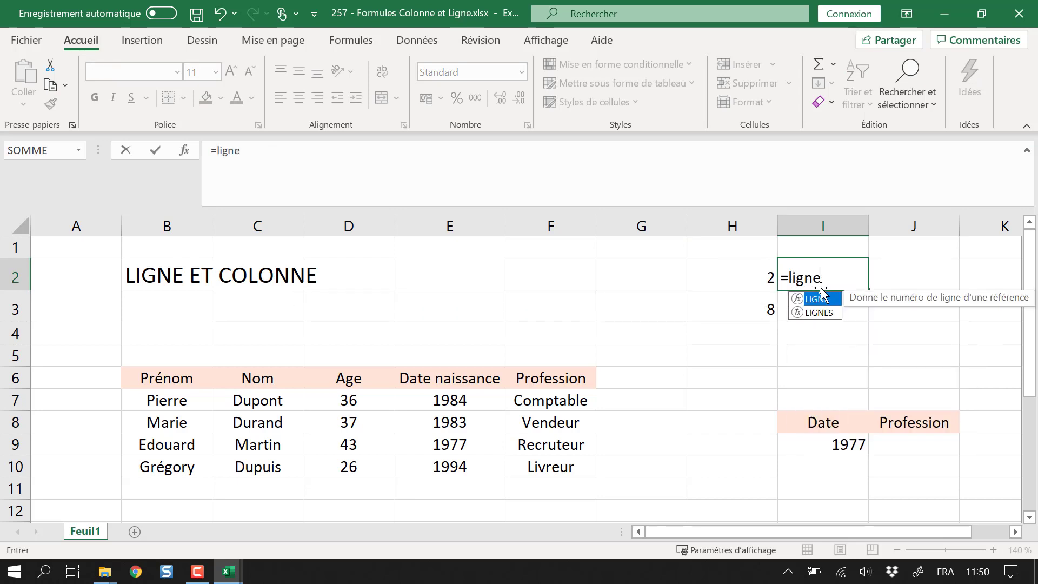
left_click(558, 381)
type(")")
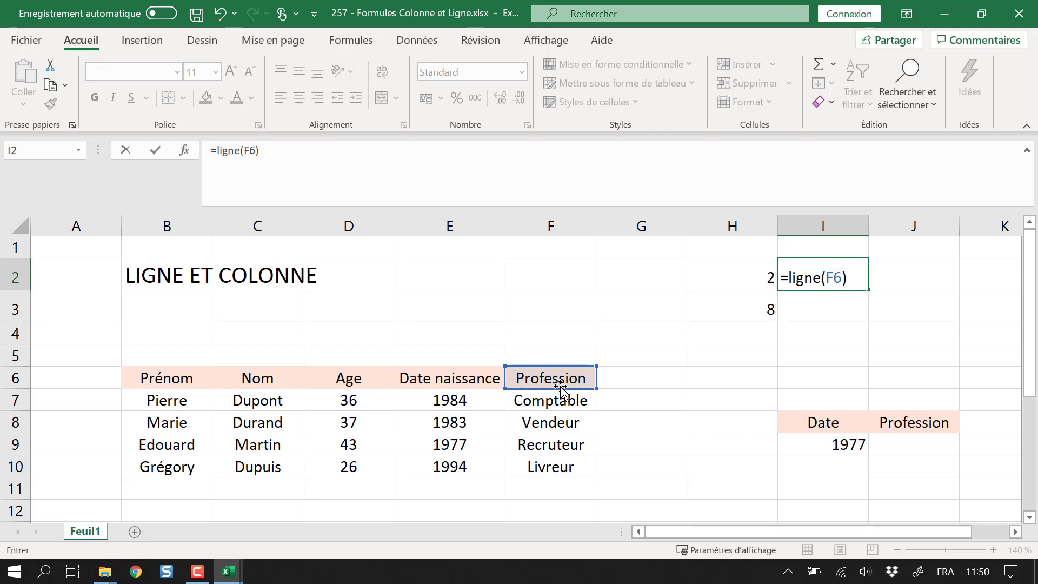
key("Return")
left_click(11, 378)
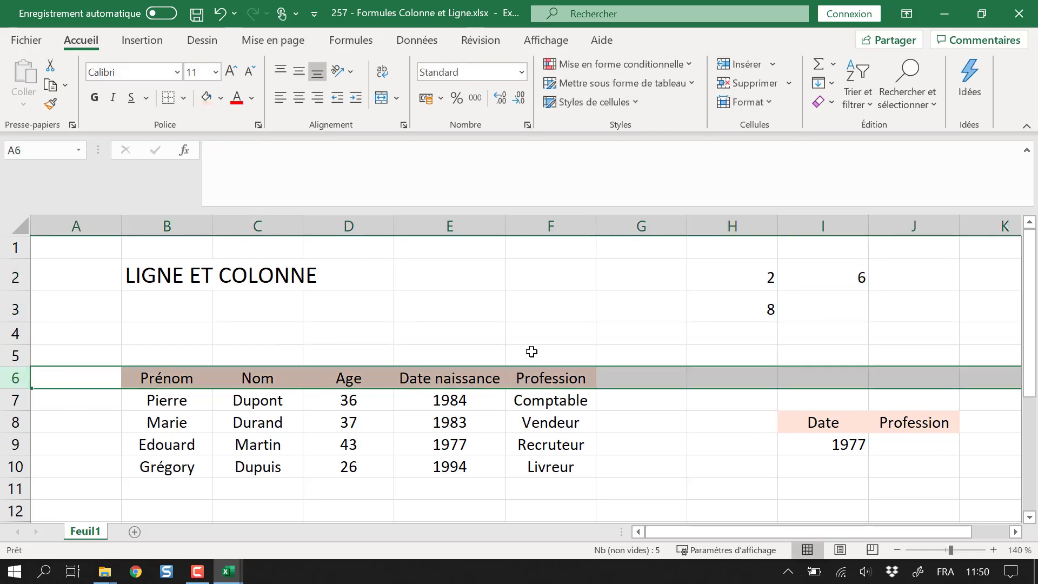
- Enter =COLONNE(F6) in cell I3 to return the Profession header's column number, and check it against column F
left_click(816, 301)
type("=cp")
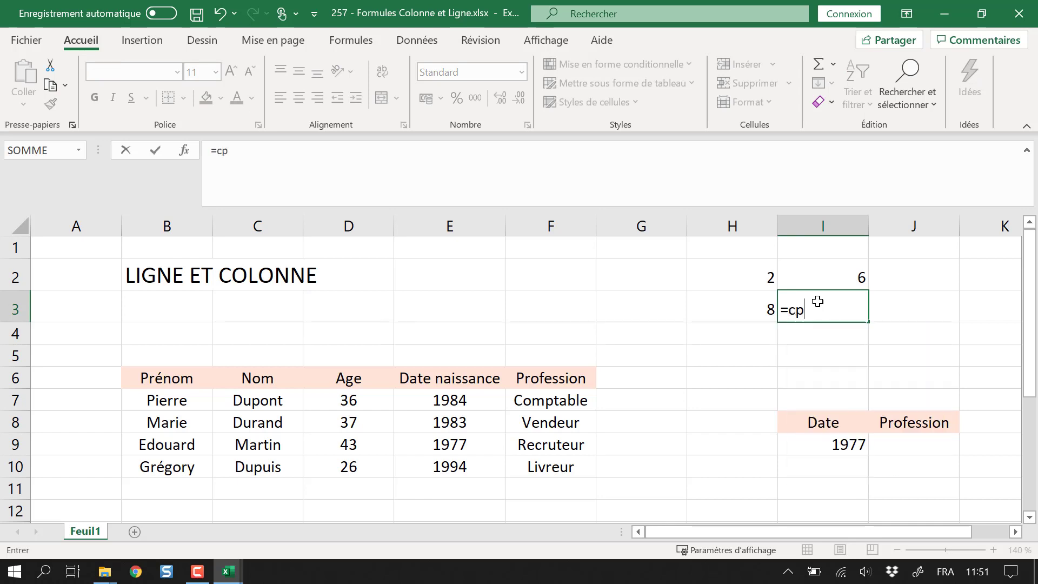
key("BackSpace")
type("olo")
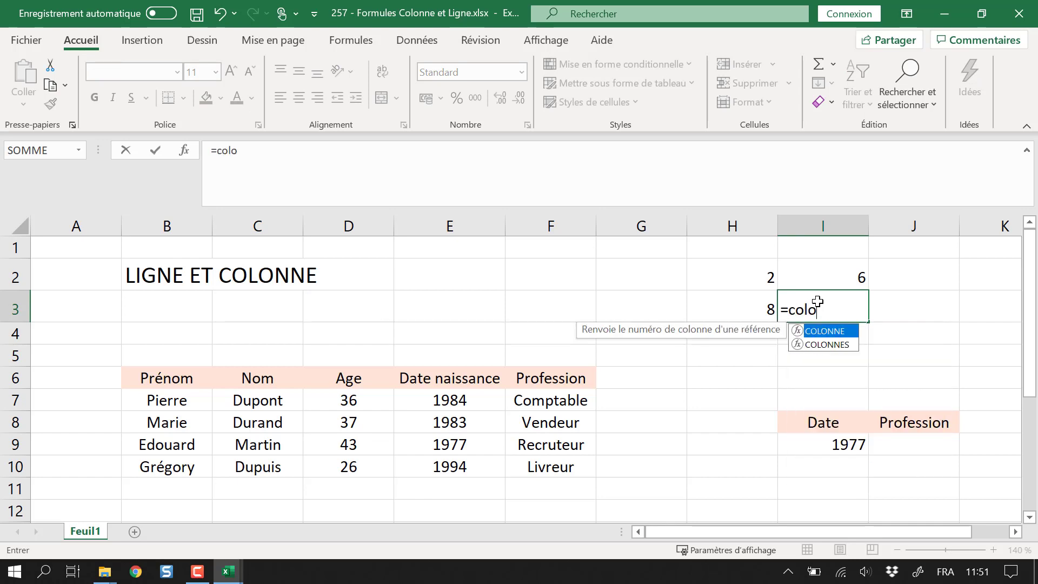
key("Tab")
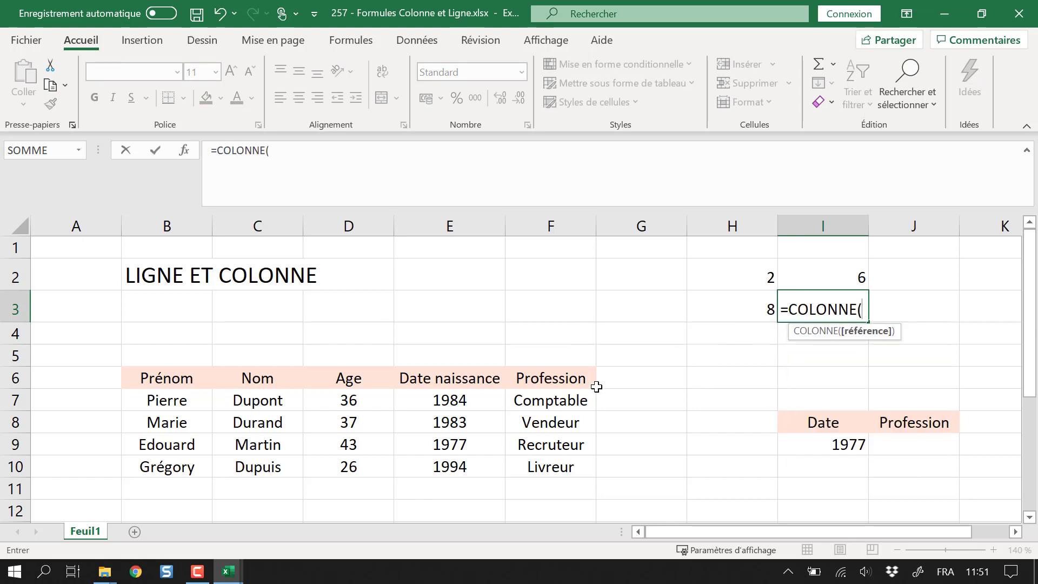
left_click(579, 377)
type(")")
key("Return")
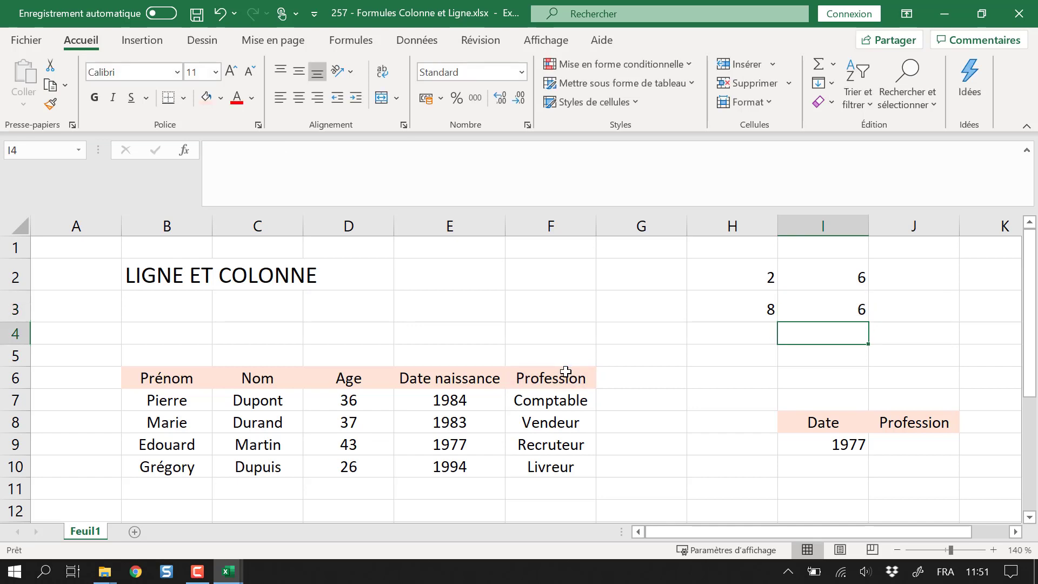
left_click(554, 213)
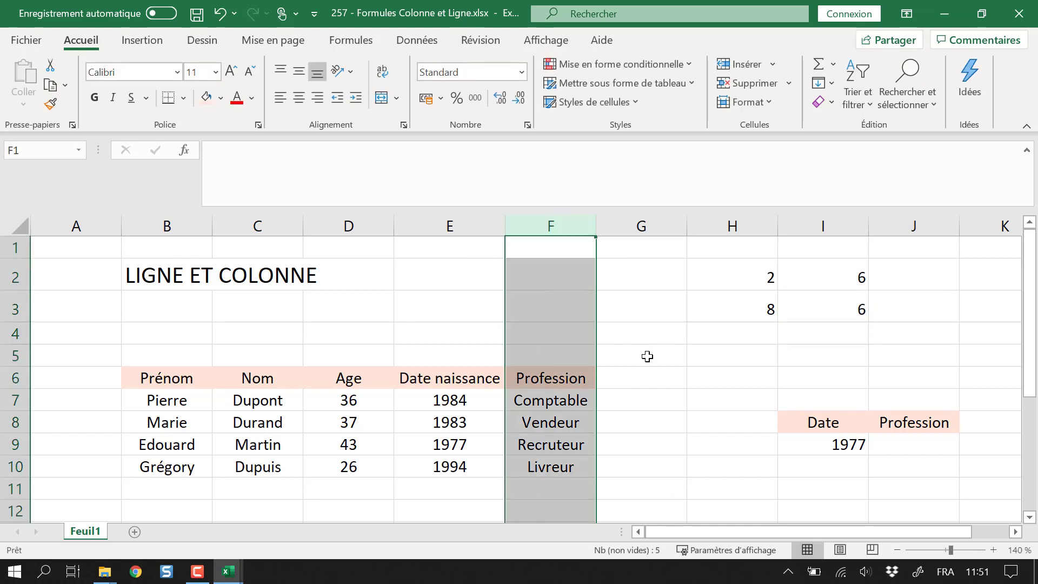
left_click(850, 324)
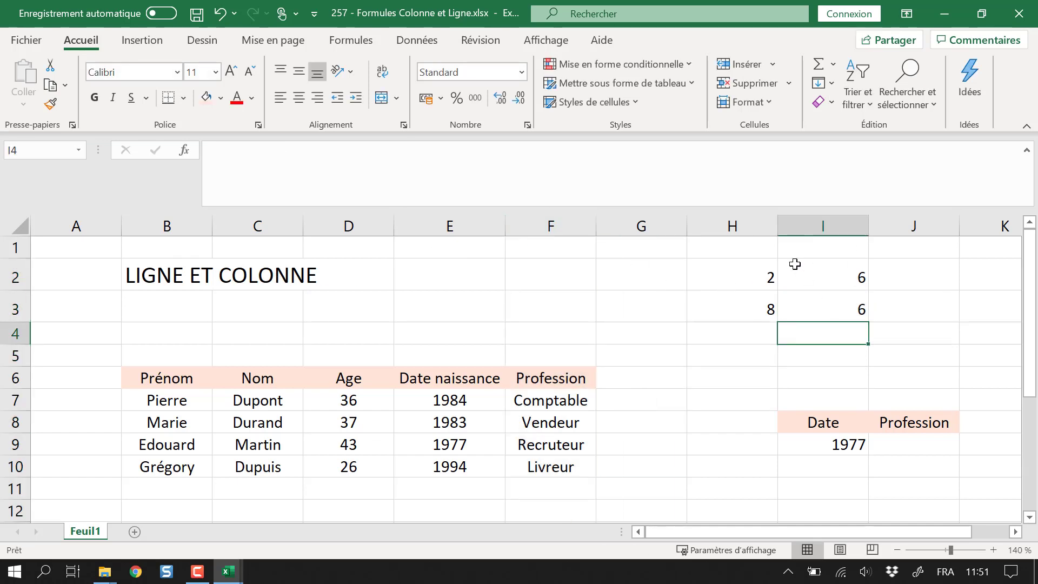
left_click(770, 277)
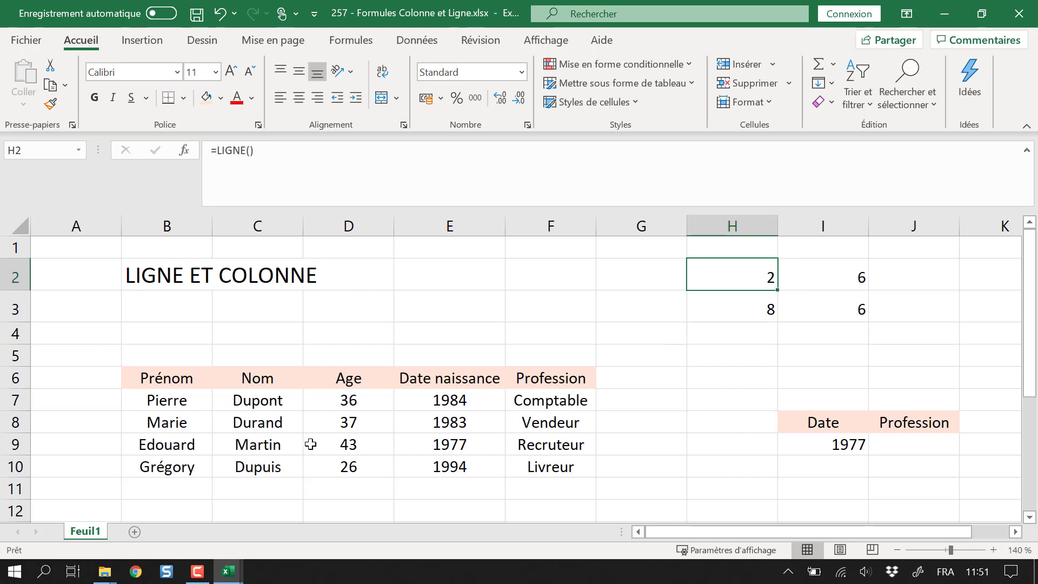
- Enter 1 in cell A7, beside the table's first data row
left_click(77, 407)
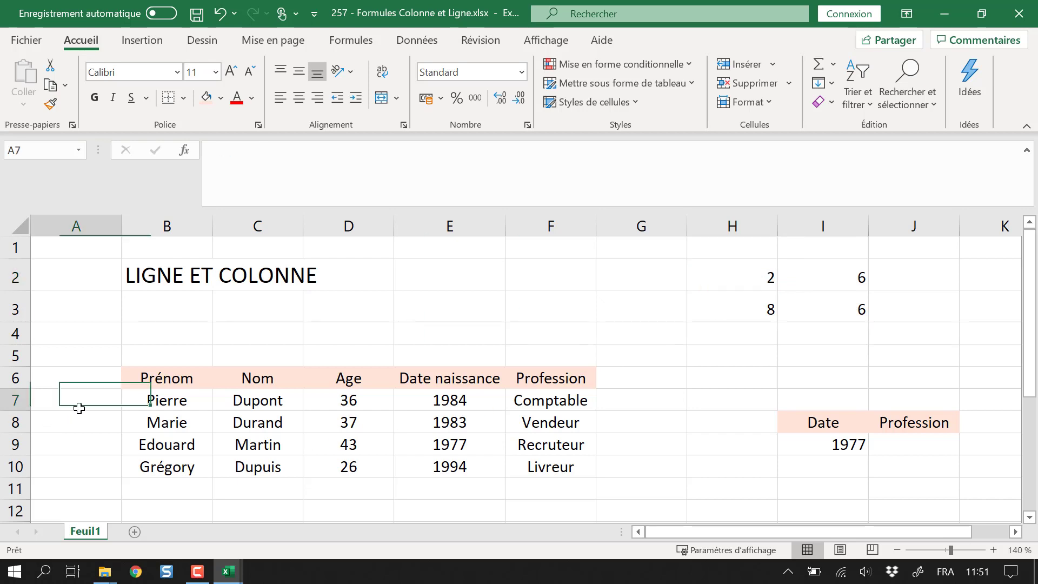
type("1")
key("Return")
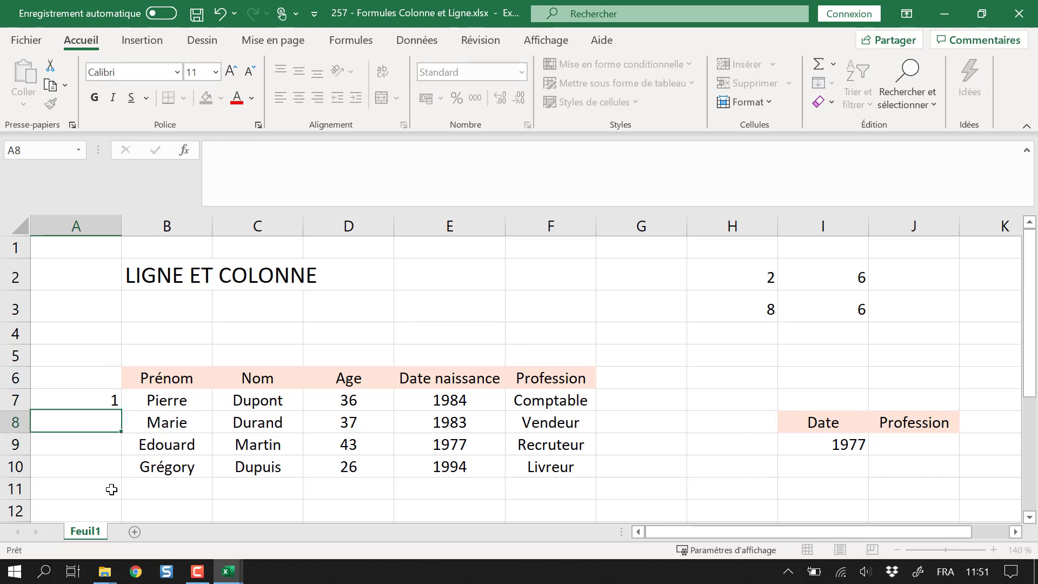
- Fill the number in A7 down to A10 as an incrementing series and review the numbered rows
left_click(93, 400)
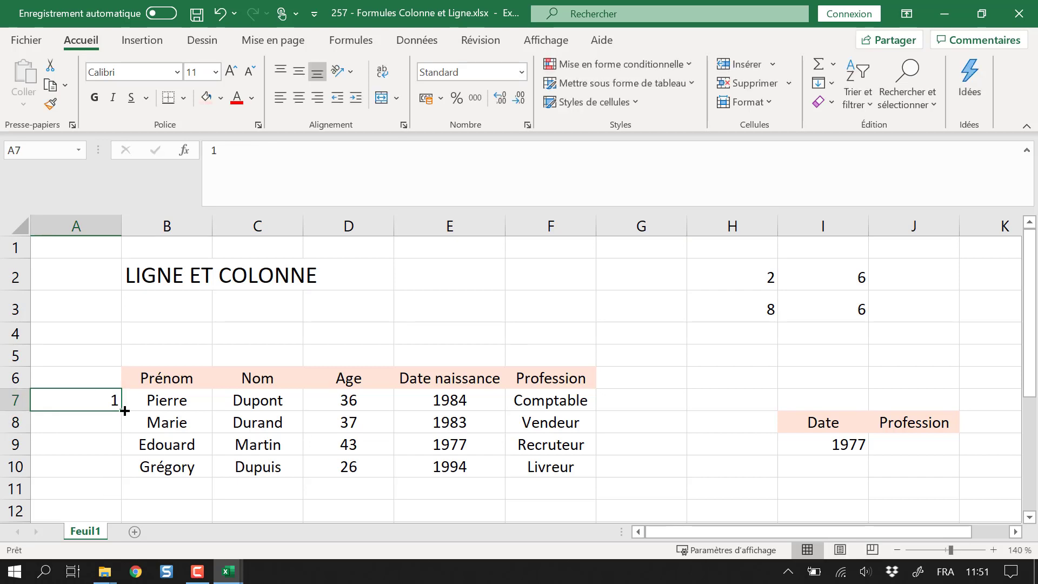
left_click_drag(125, 411, 120, 476)
left_click(135, 489)
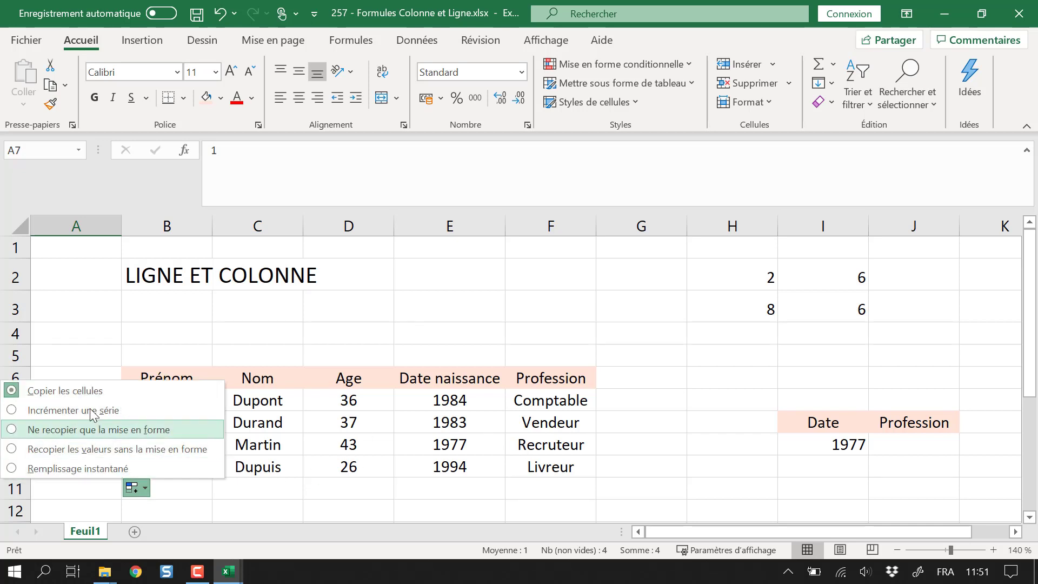
left_click(115, 415)
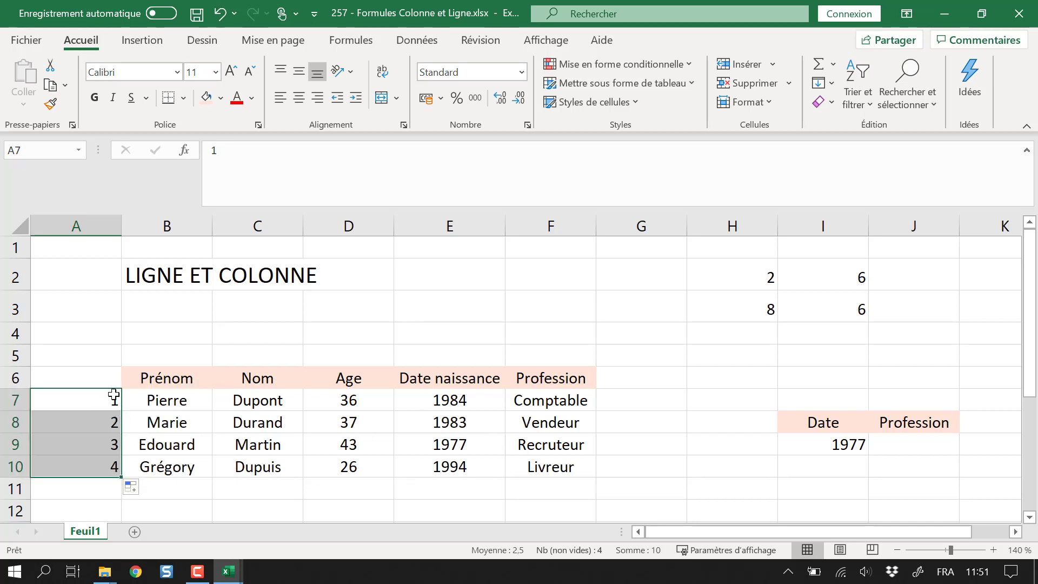
left_click(195, 395)
left_click_drag(109, 399, 111, 468)
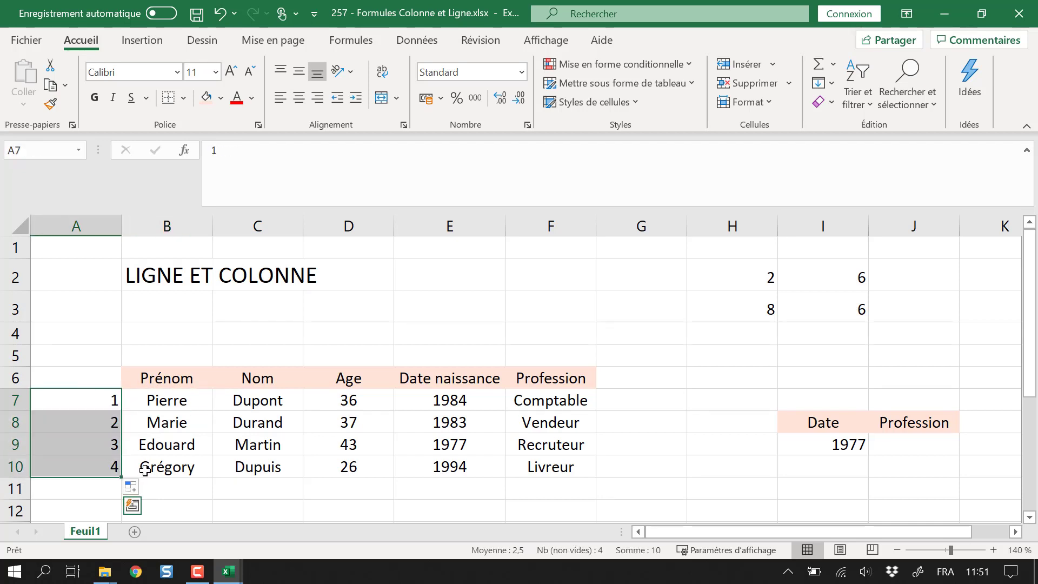
left_click(151, 397)
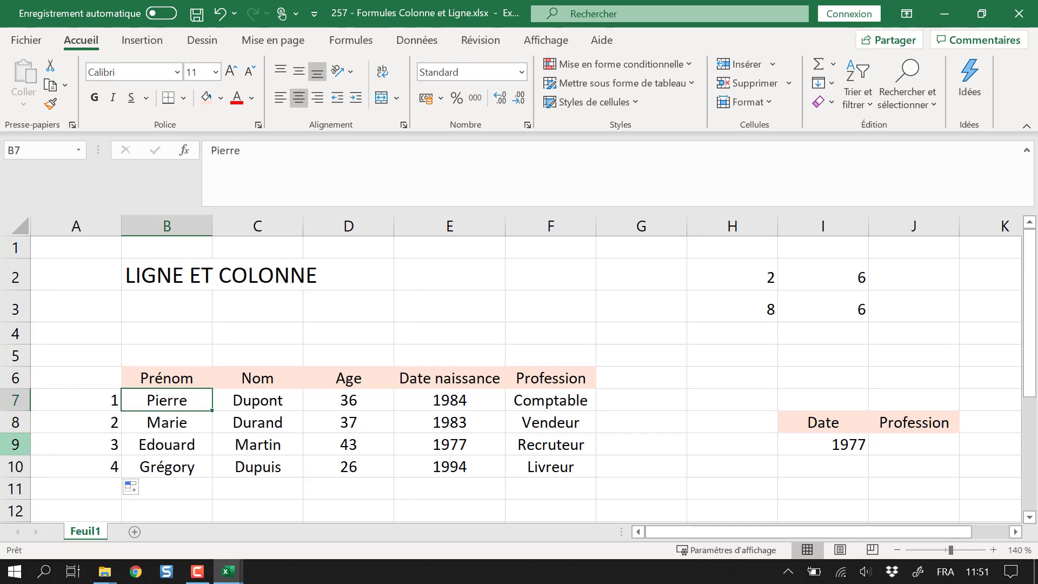
- Insert a blank row above row 9 to test the static numbering, and undo the insertion
right_click(3, 444)
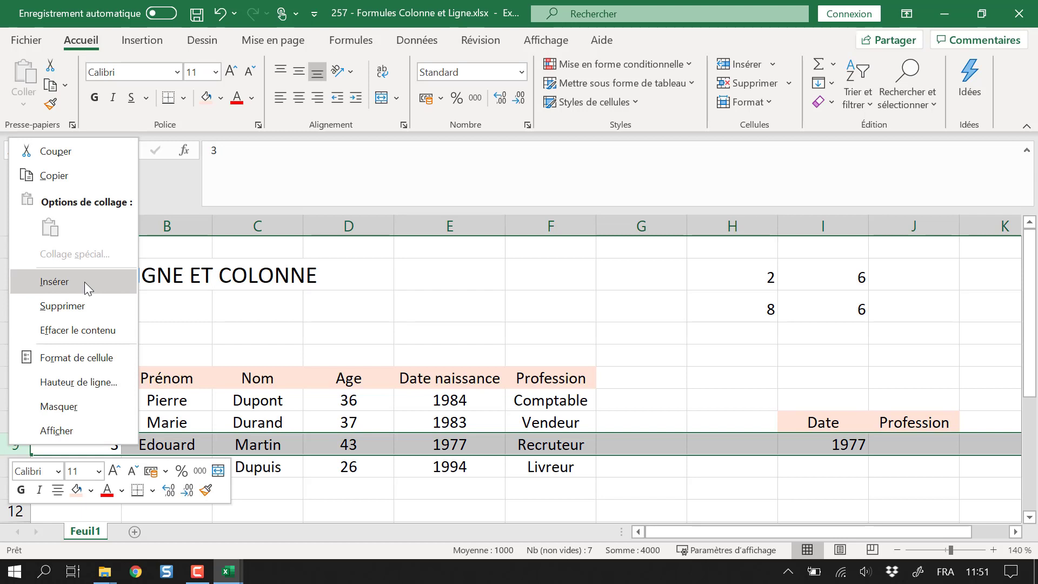
left_click(84, 281)
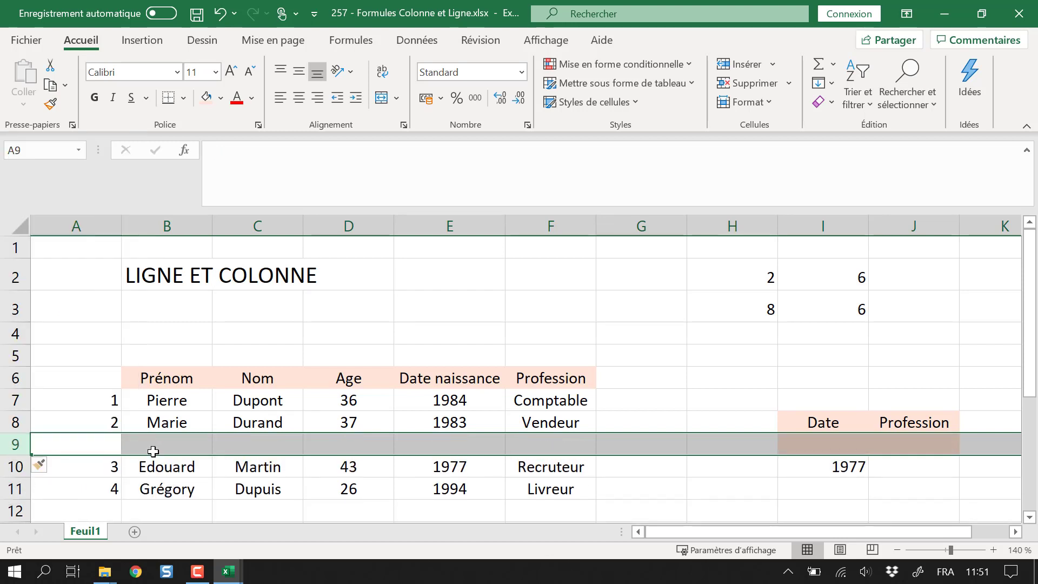
key("ctrl+z")
- Replace the number in A8 with the formula +A7+1 and fill it down to A10
left_click(109, 424)
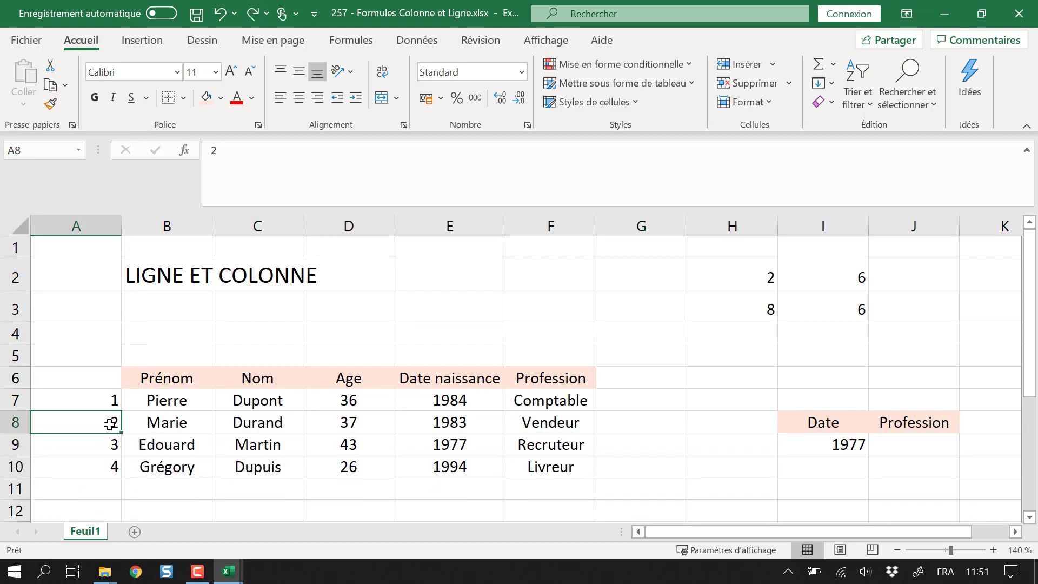
type("+")
key("Up")
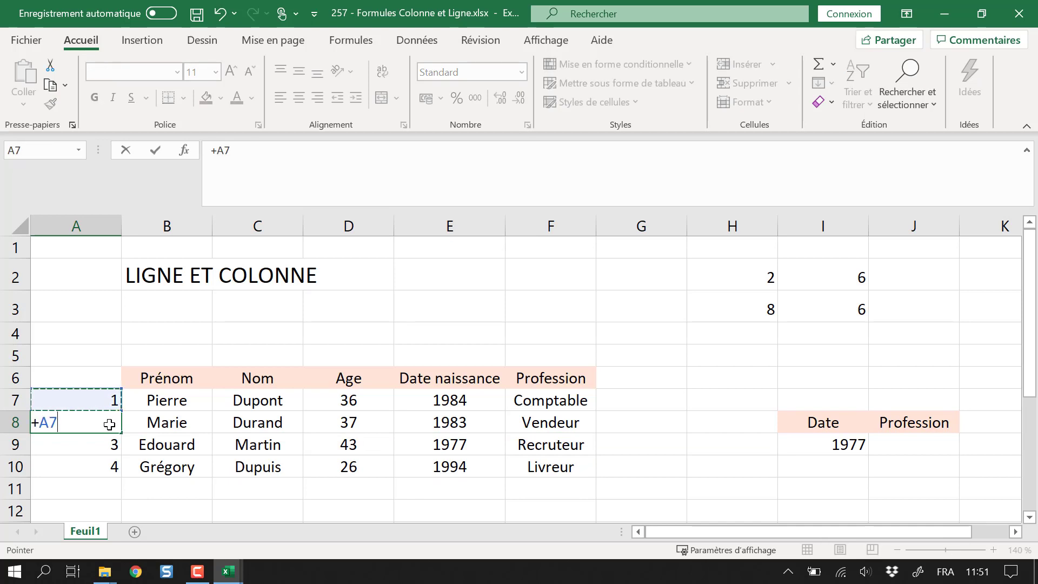
type("+1")
key("Return")
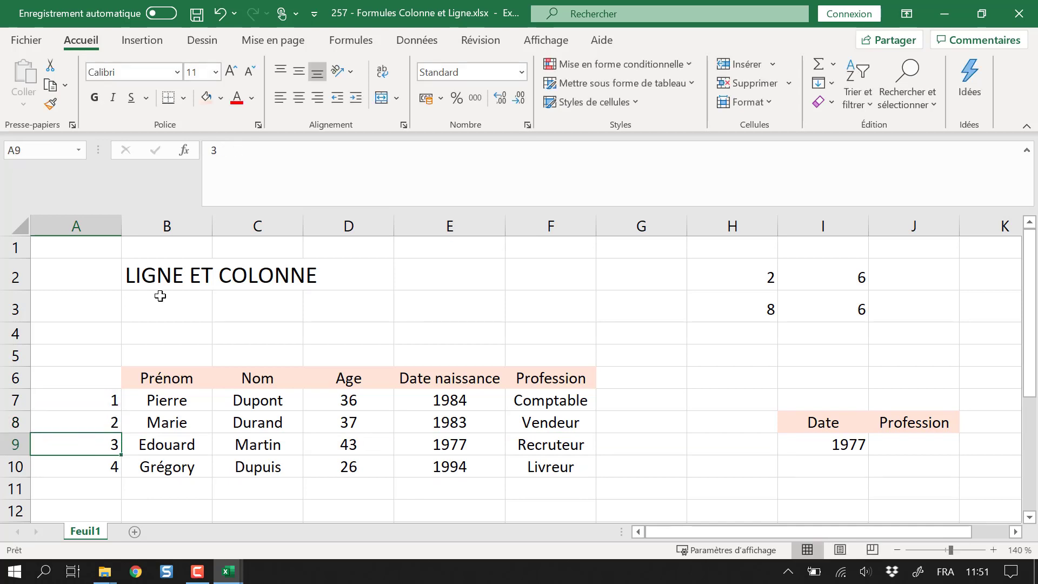
left_click(112, 425)
left_click_drag(121, 434, 120, 475)
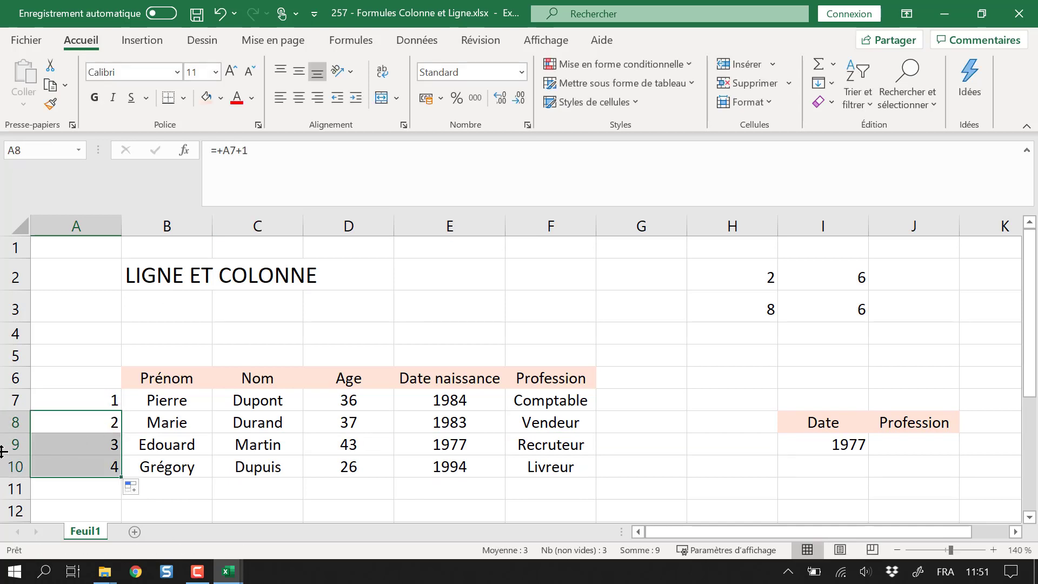
- Insert a blank row above row 9 to test the formula-based numbering
left_click(10, 444)
right_click(11, 444)
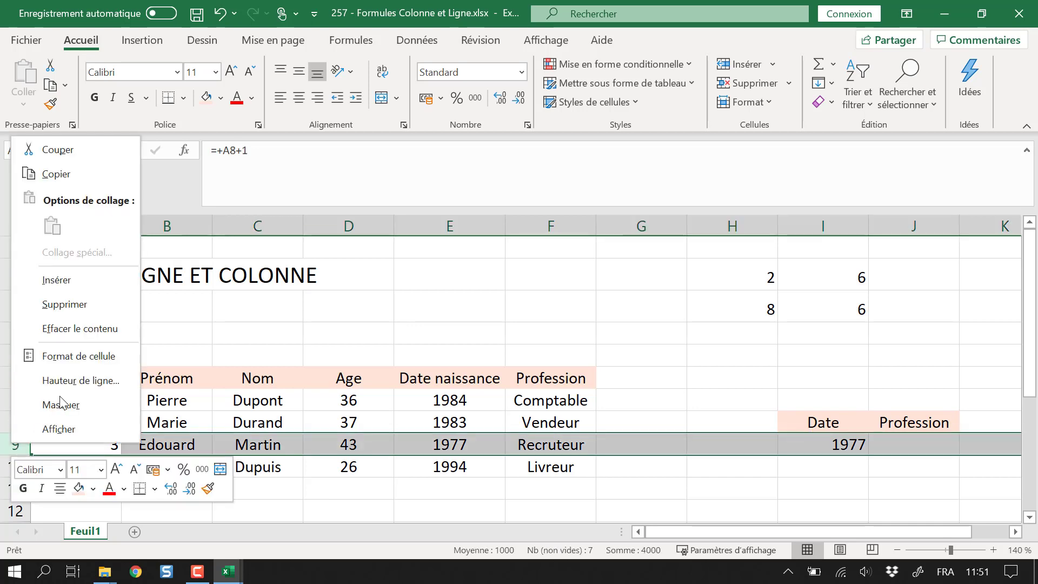
left_click(96, 277)
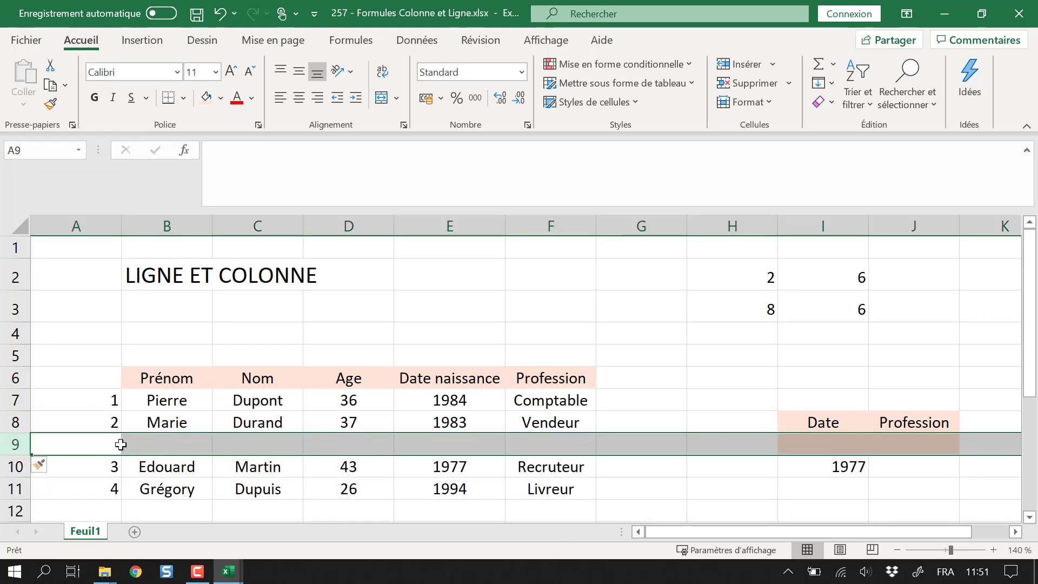
left_click(225, 462)
- Replace the number in cell A7 with the formula =LIGNE()
left_click(111, 399)
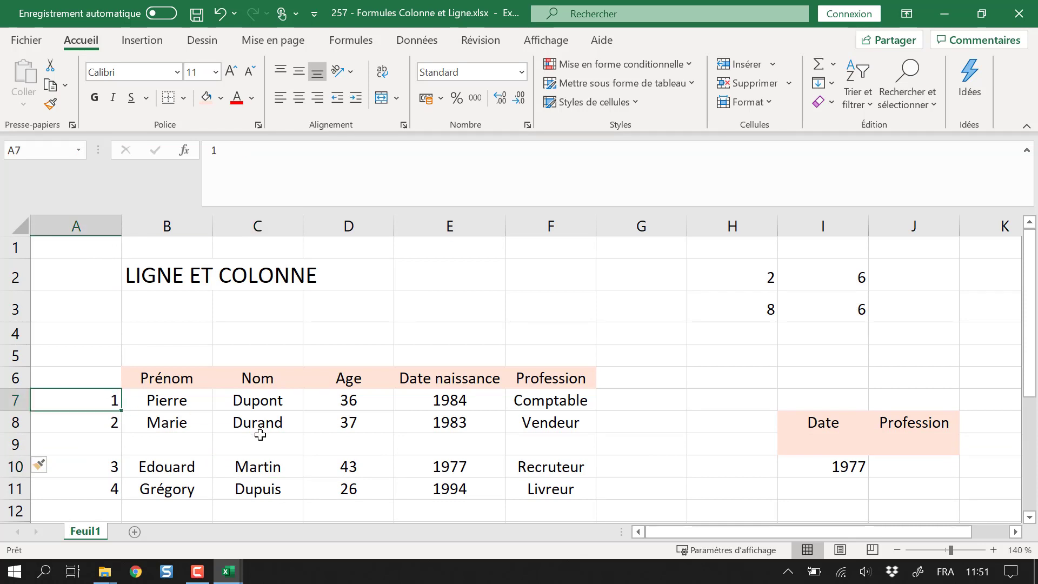
type("=")
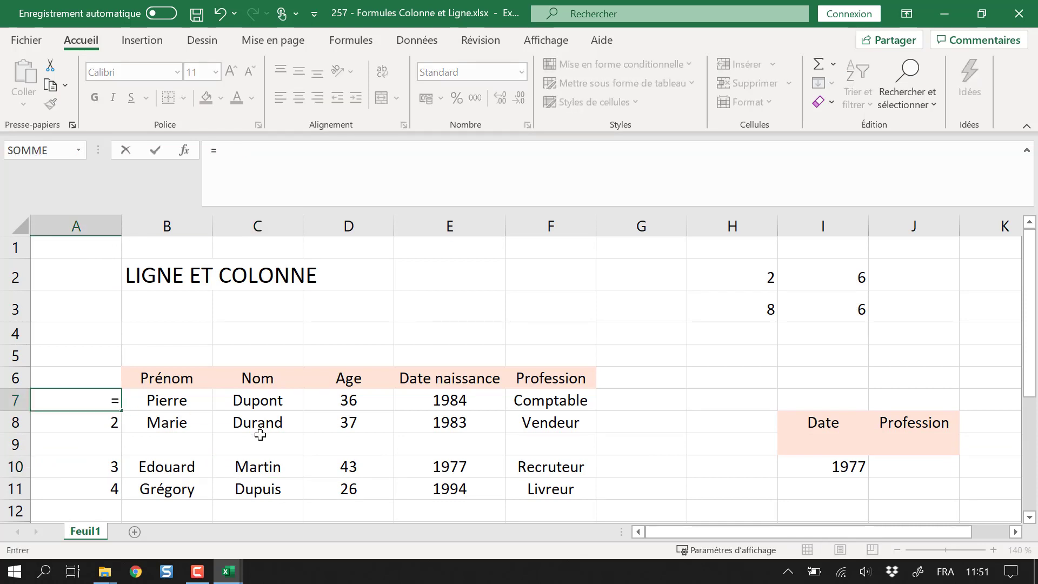
type("ligne(")
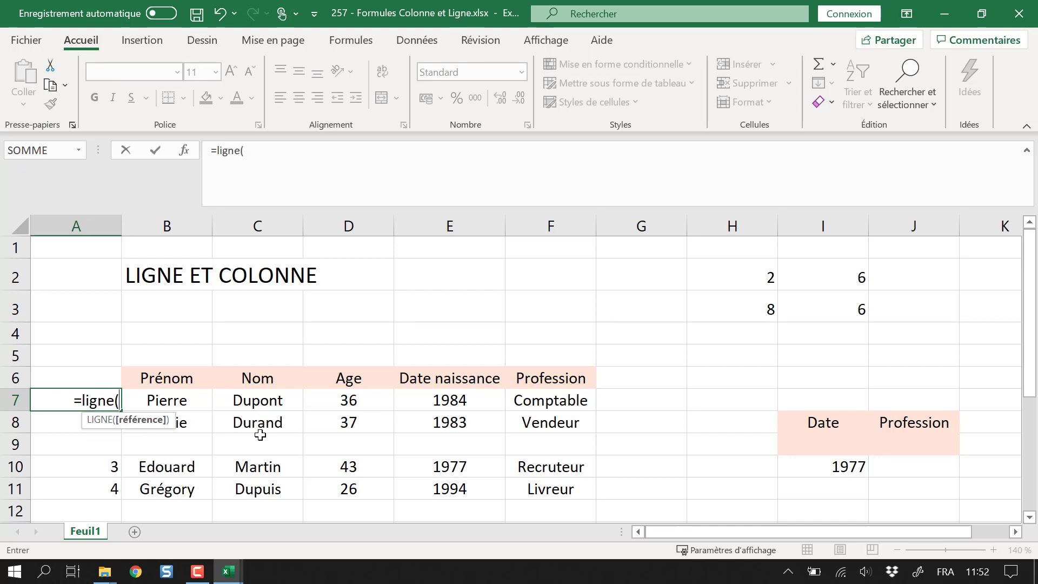
type(")")
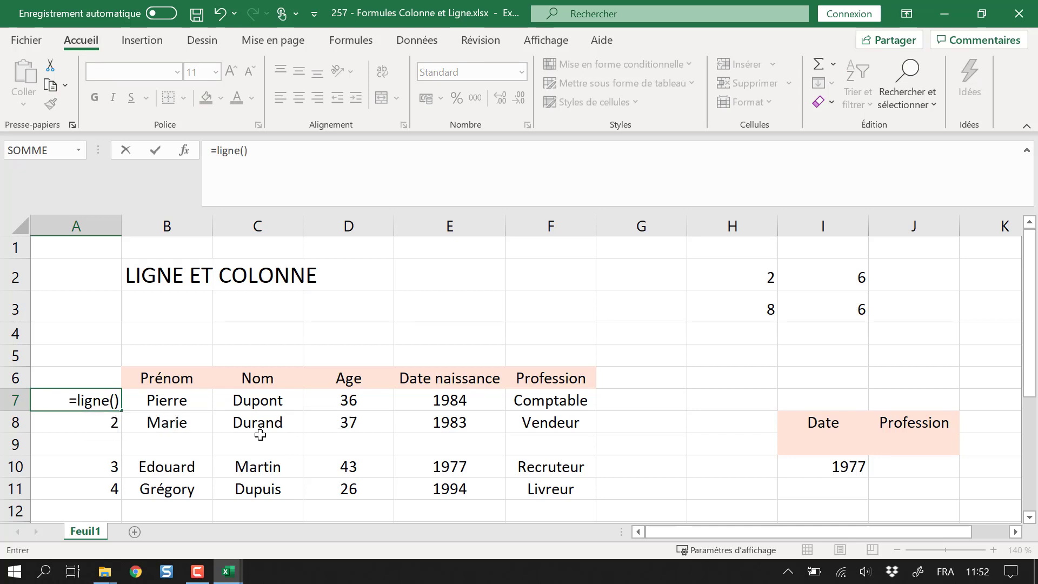
key("Return")
key("Up")
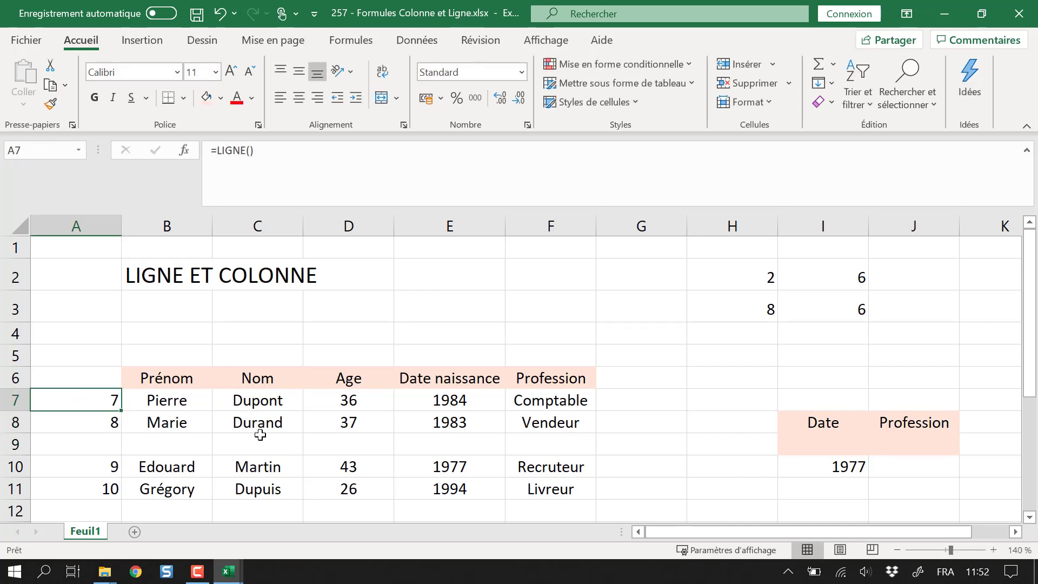
- Enter the formula =LIGNE()-LIGNE($A$6) in cell A7, with an absolute reference to the header row
type("=")
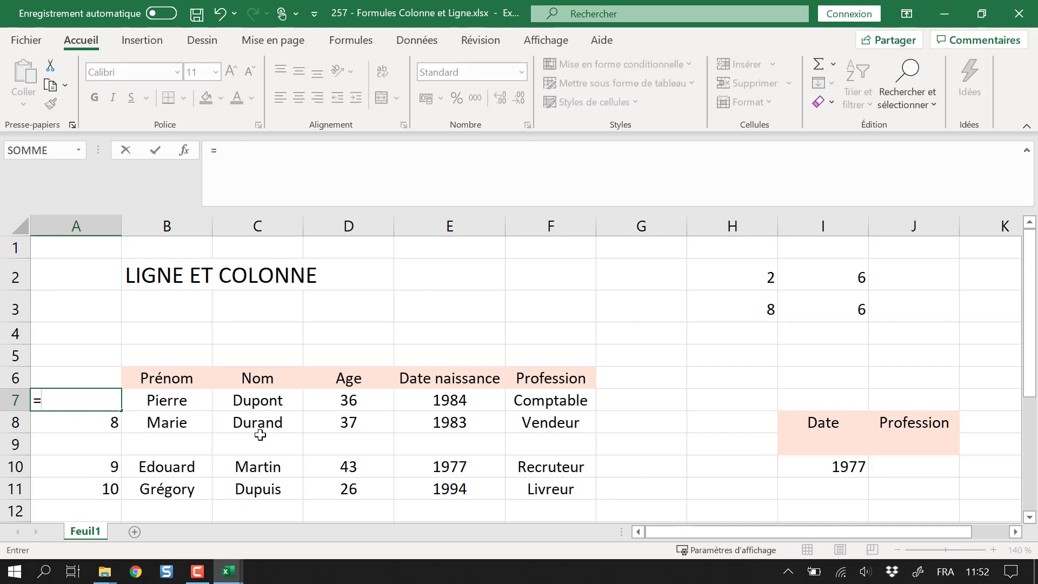
type("ligne")
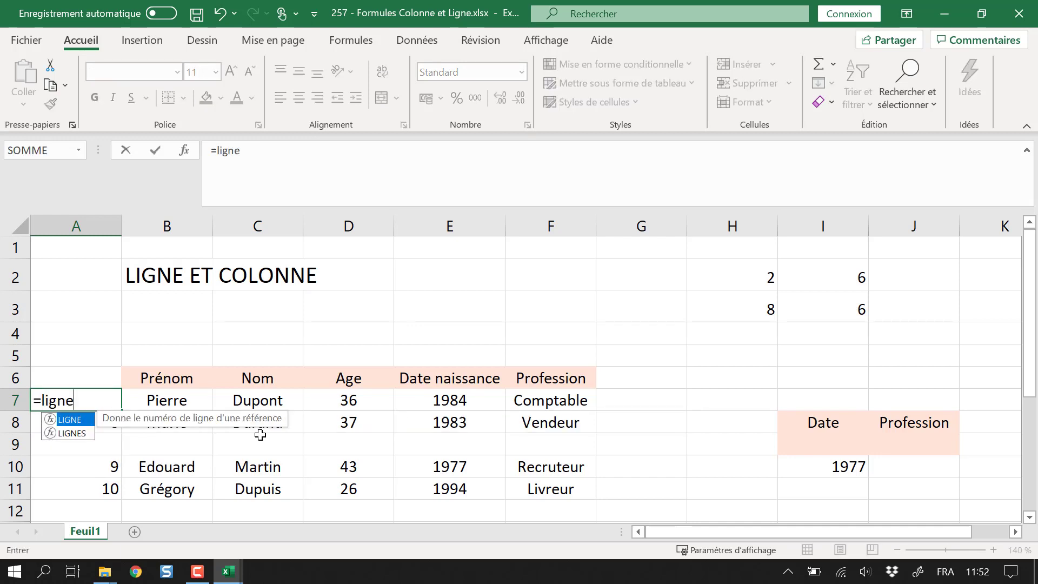
type("()-ligne")
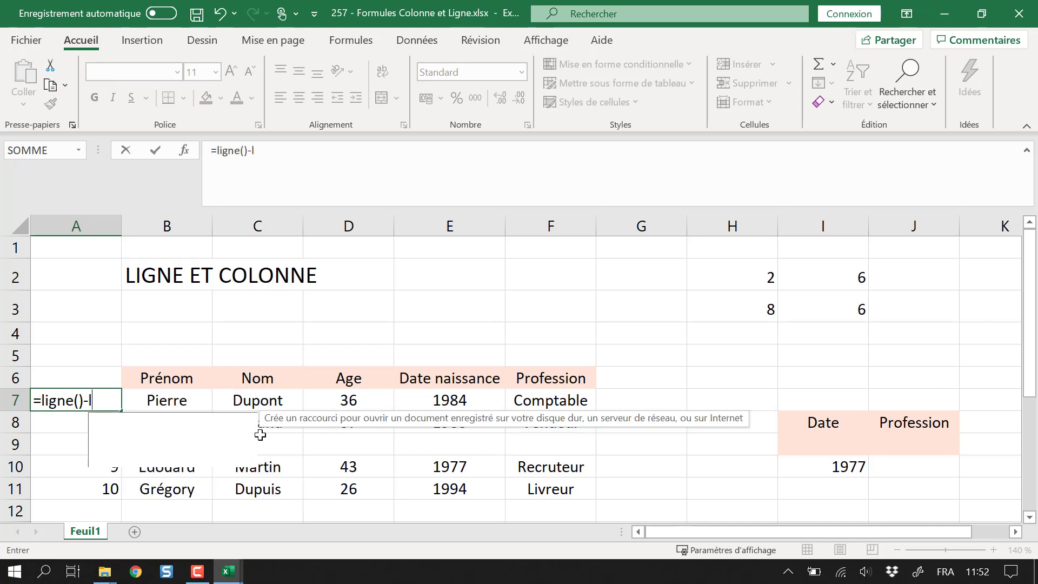
type("(")
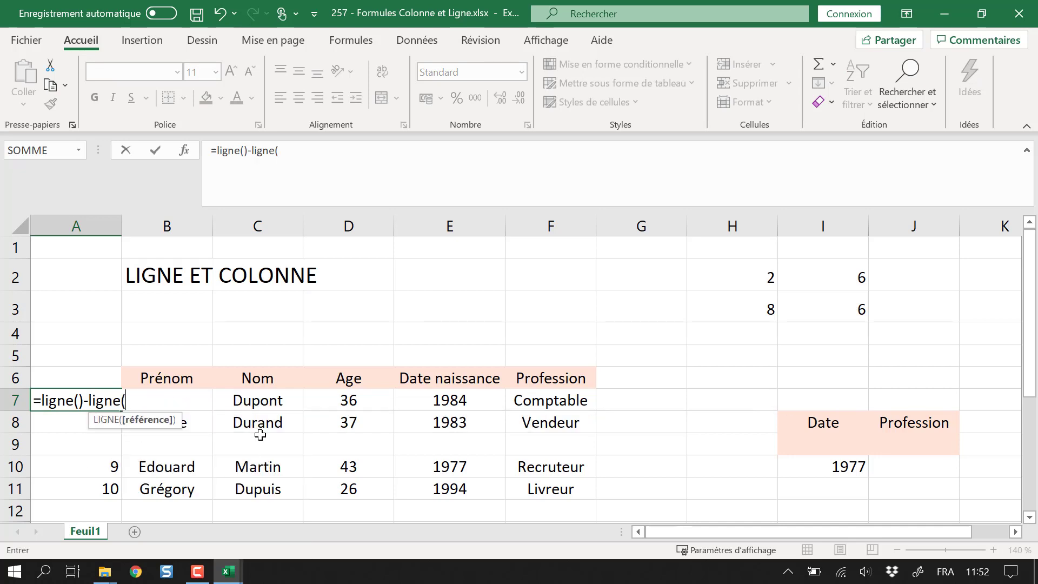
key("Up")
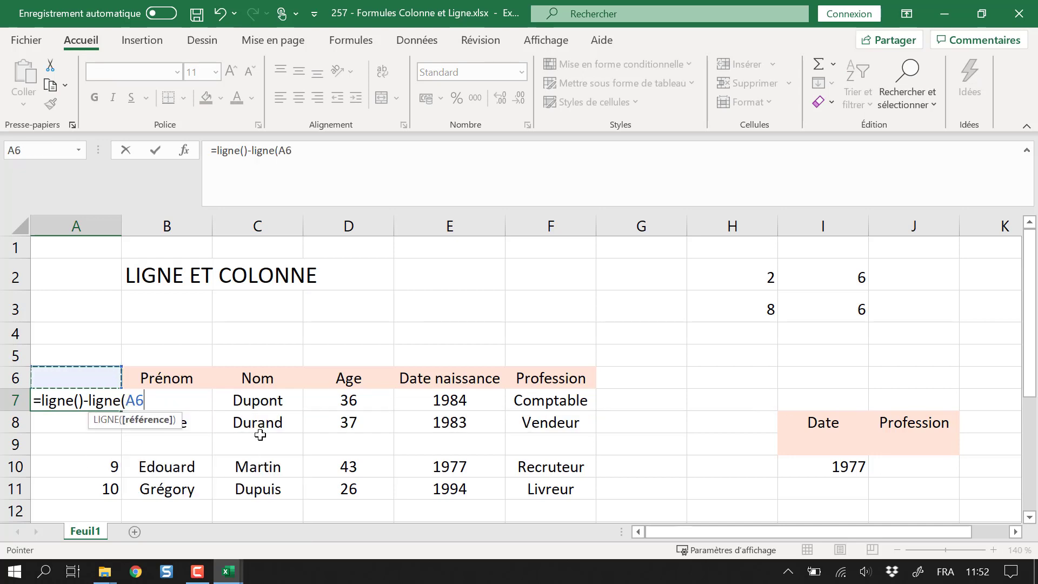
type(")")
key("F4")
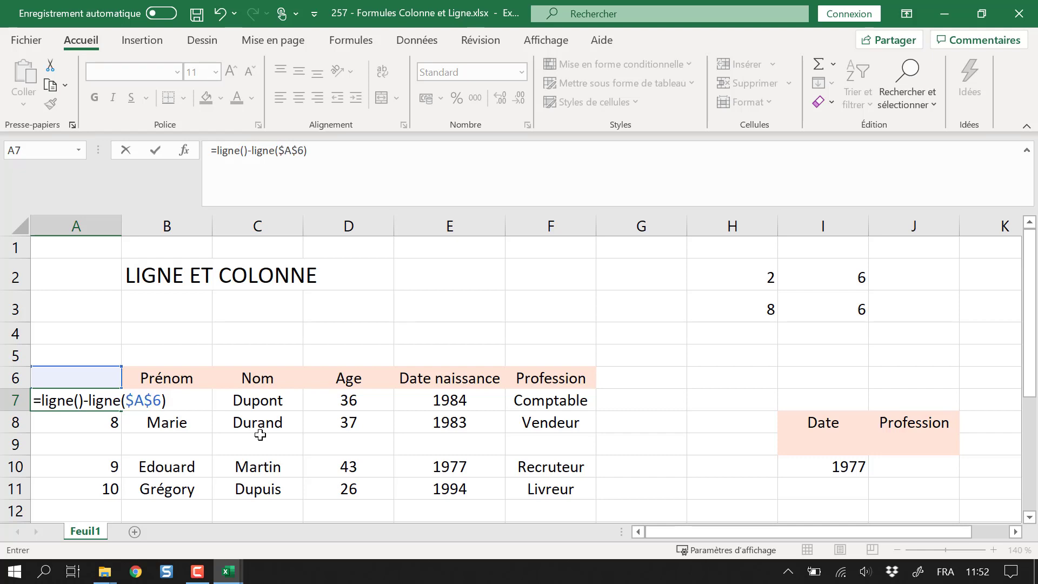
key("Return")
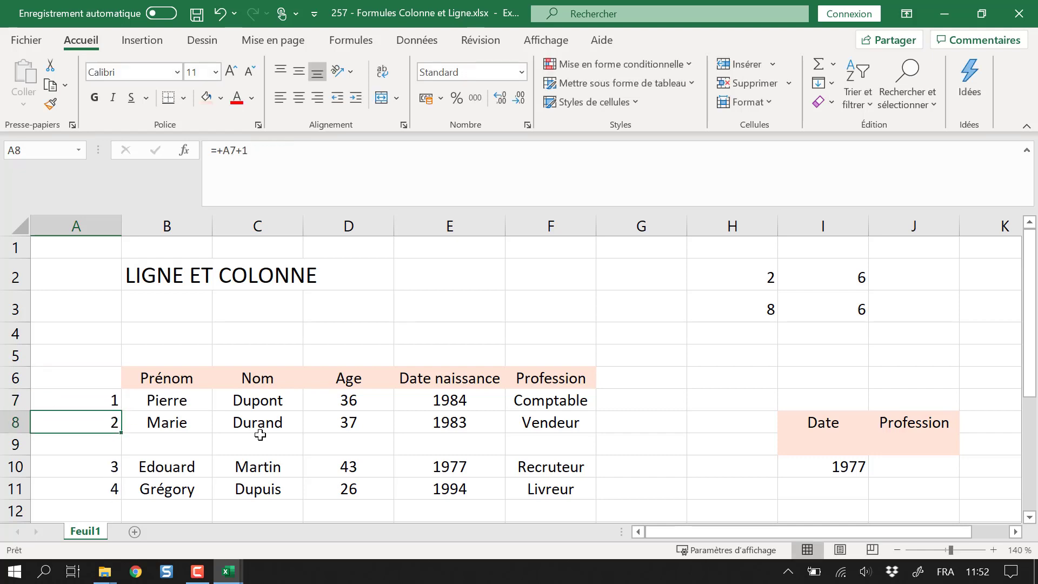
- Fill the row-number formula from A7 down to A11 and check the numbering of the inserted row
left_click(108, 406)
left_click_drag(121, 411, 115, 491)
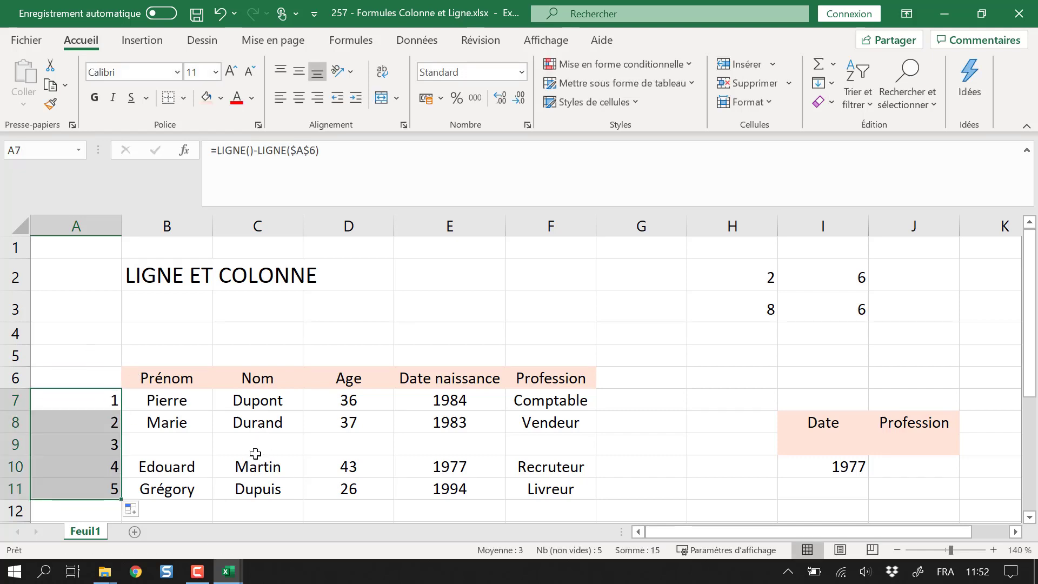
left_click(100, 444)
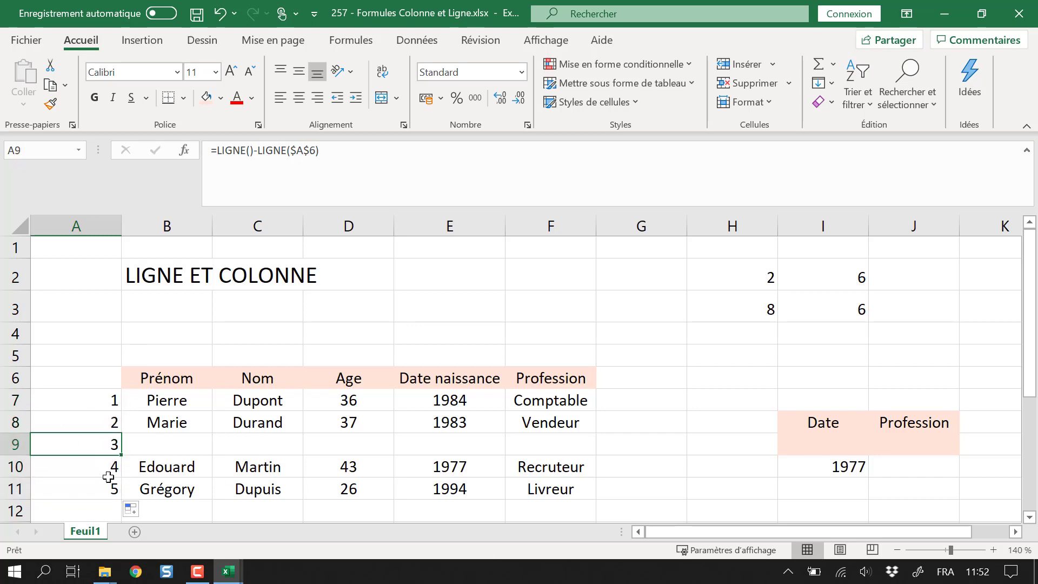
left_click_drag(553, 442, 58, 450)
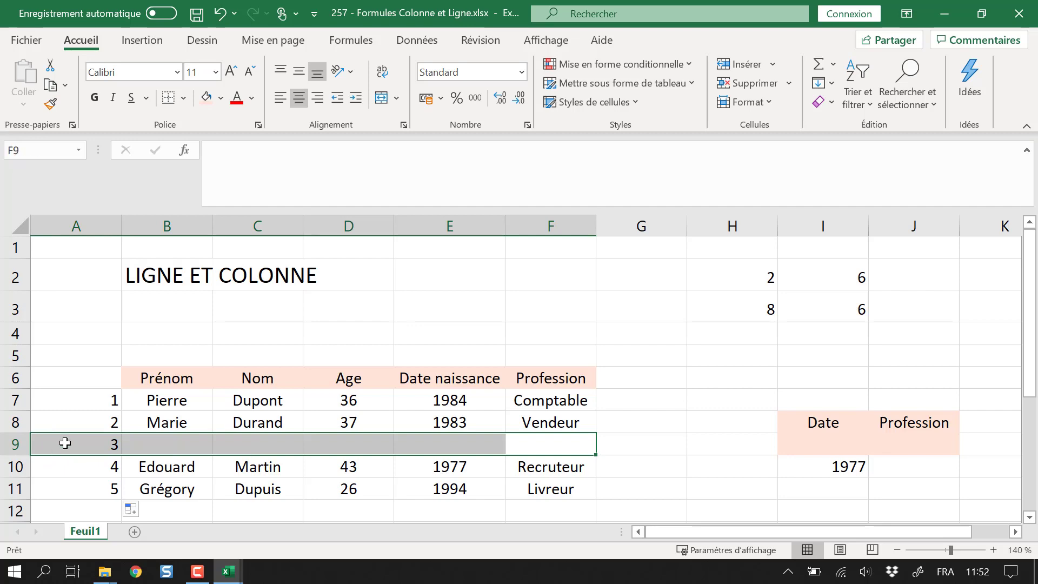
scroll(256, 422, "down", 2)
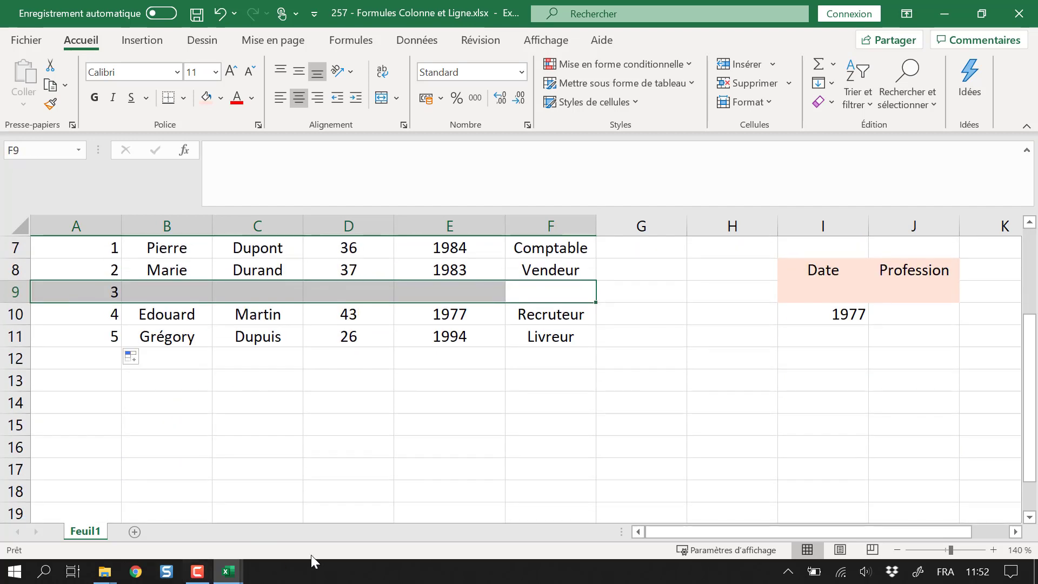
scroll(449, 454, "up", 1)
left_click(181, 338)
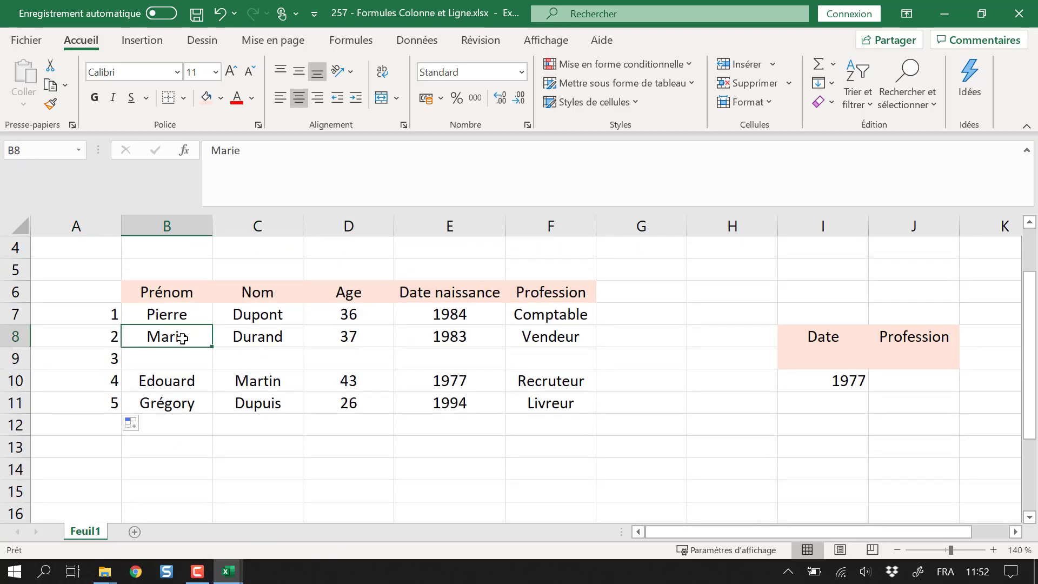
scroll(764, 398, "up", 1)
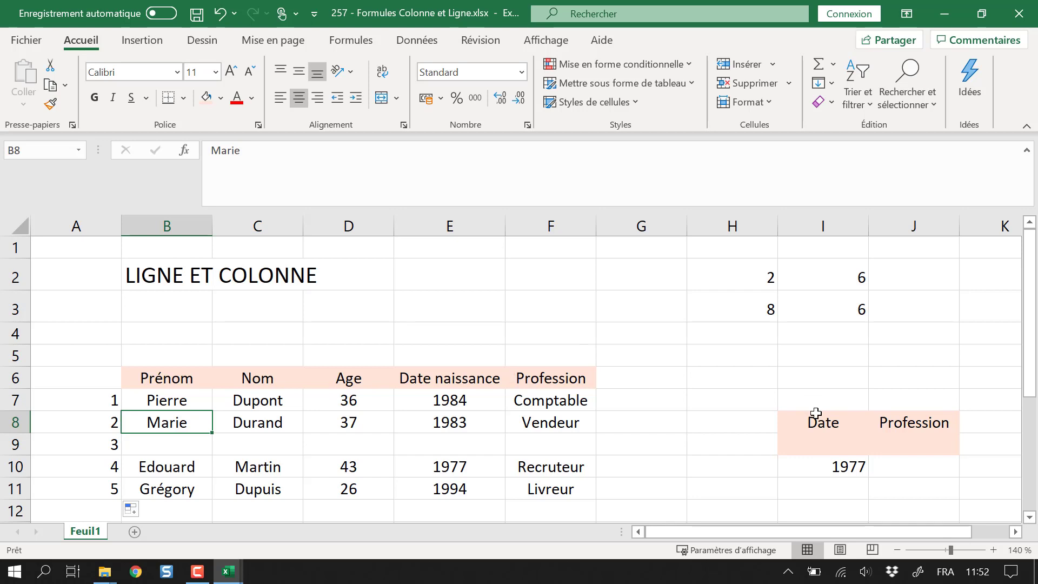
- Examine the lookup date in I10 and the birth years in the Date naissance column
left_click(833, 469)
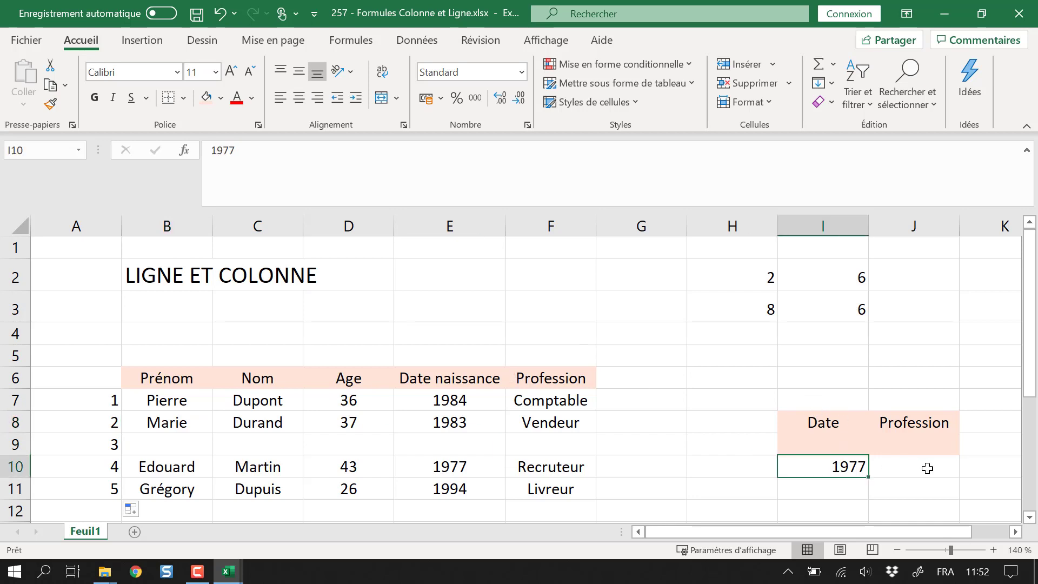
left_click(927, 468)
left_click_drag(463, 415, 469, 492)
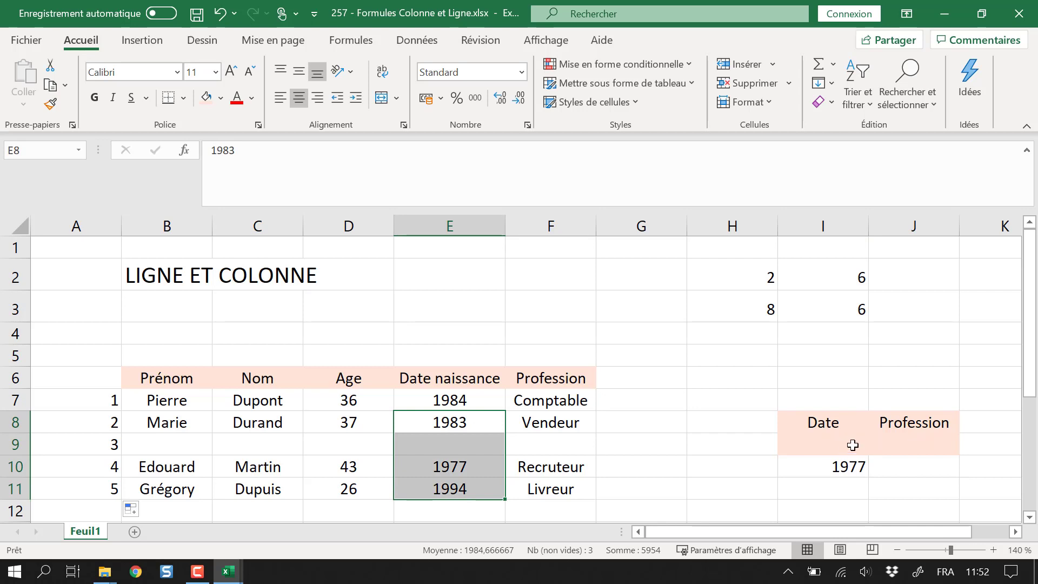
left_click(835, 470)
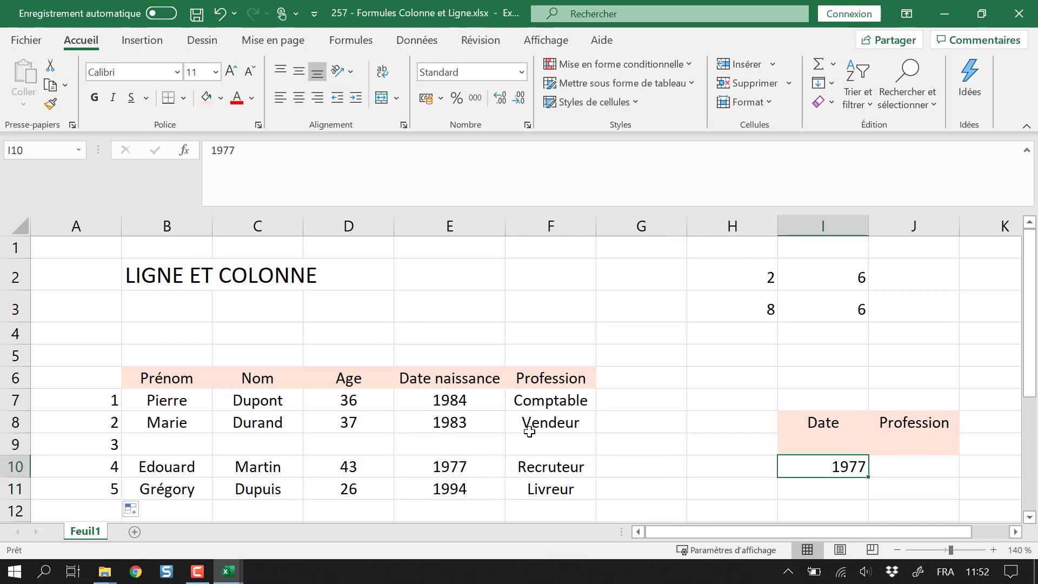
- Enter the incomplete formula =recherchev in cell J10, in the Profession column of the lookup table
left_click(932, 468)
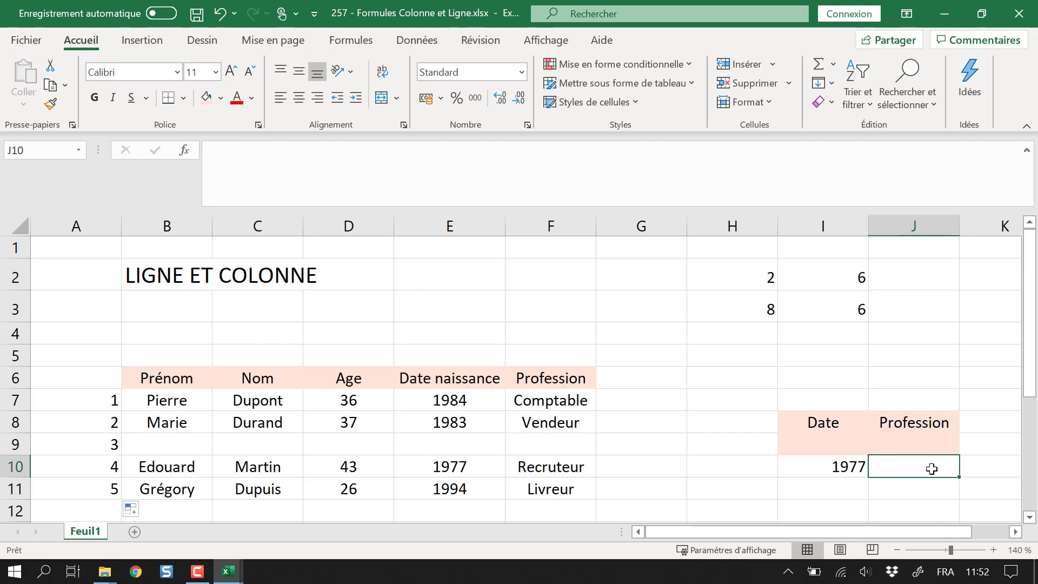
type("=recher")
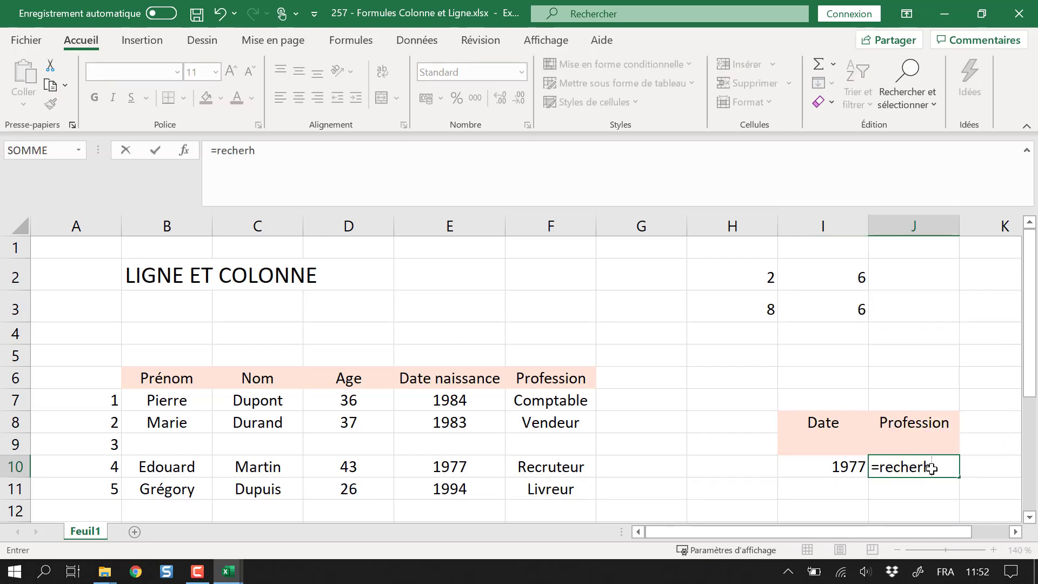
type("h")
key("BackSpace")
type("rchev")
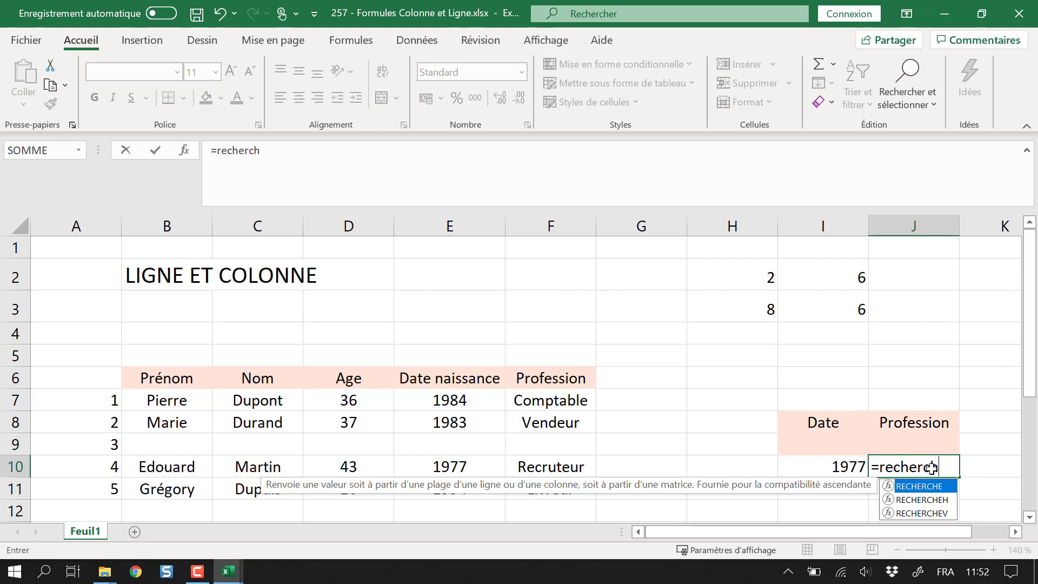
key("Escape")
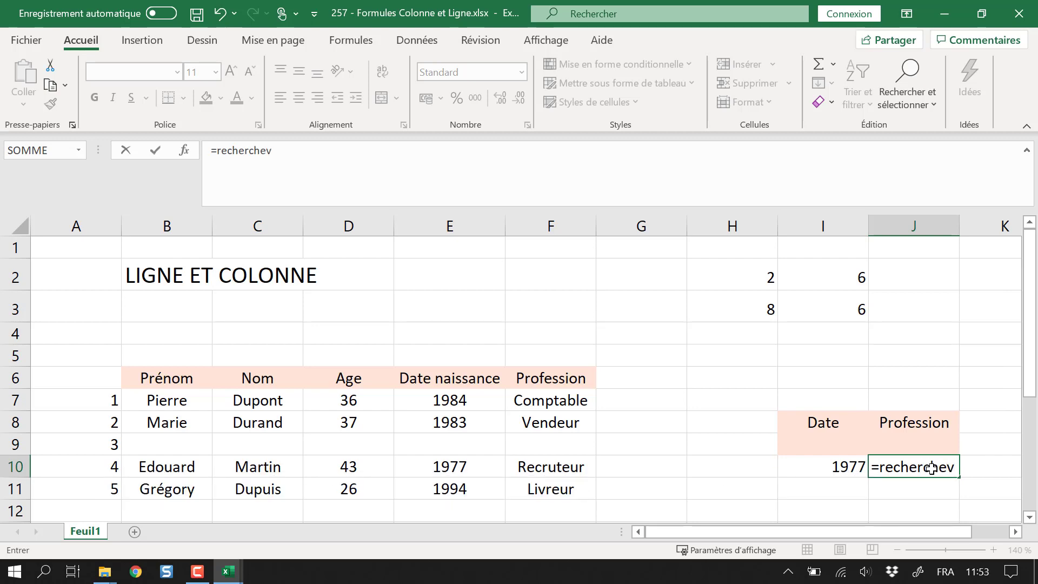
left_click(802, 437)
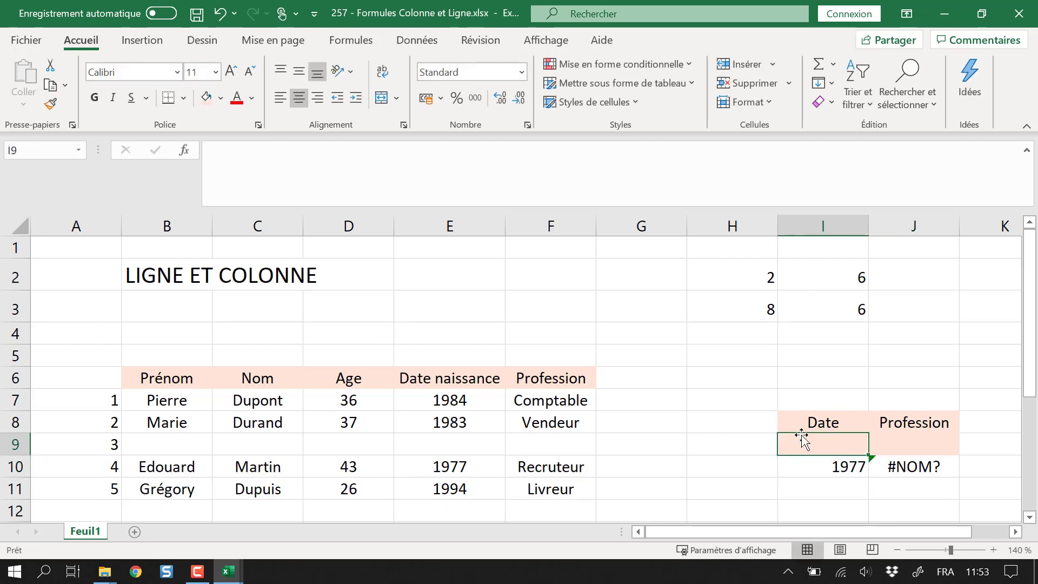
- Rename the lookup table's Date header in I8 as Ref
key("Up")
type("Ref")
key("Return")
key("Up")
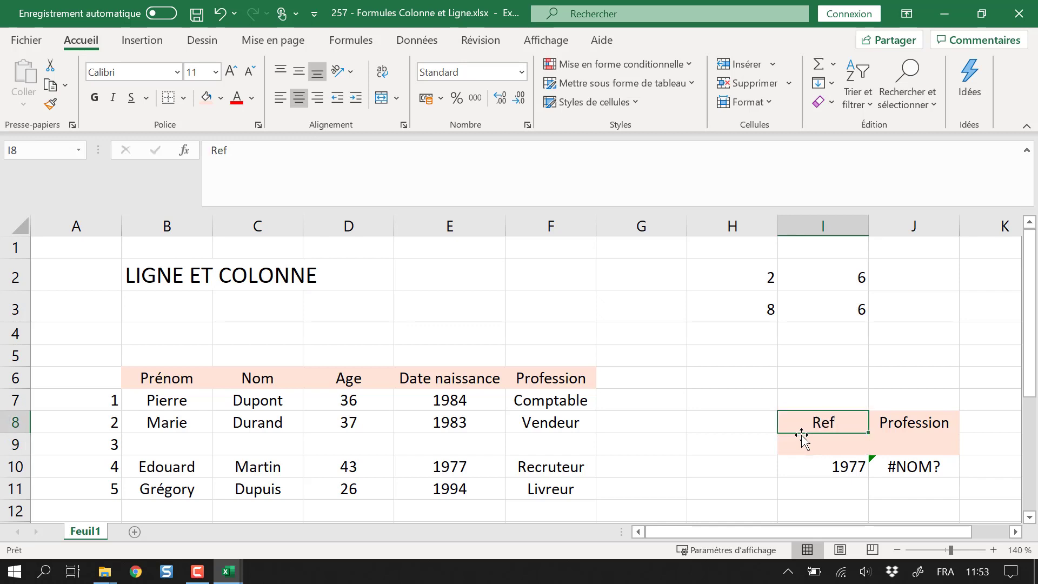
- Enter the header ref in cell A6, above the row numbers
key("Left")
key("Left")
key("Left")
key("Left")
key("Left")
key("Left")
key("Left")
key("Up")
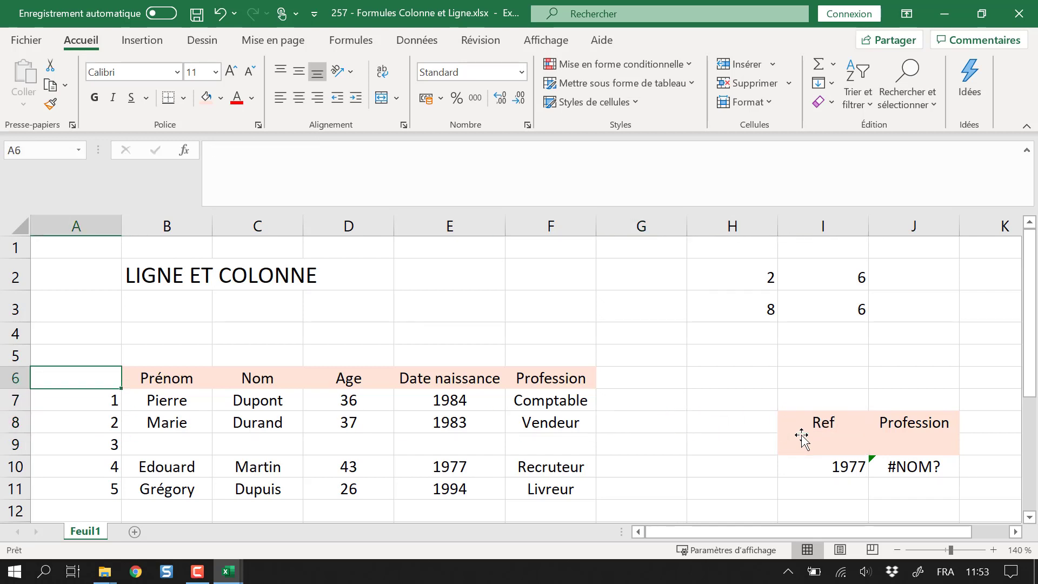
type("ref")
key("Return")
key("Down")
key("Right")
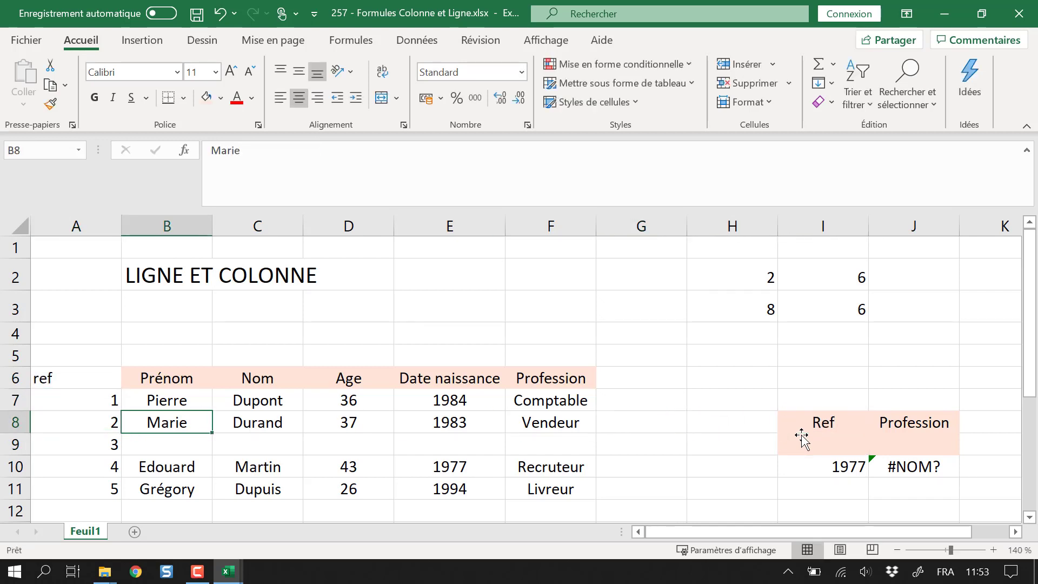
- Copy the formatting of the Ref header in I8 onto the ref header in A6
left_click(822, 419)
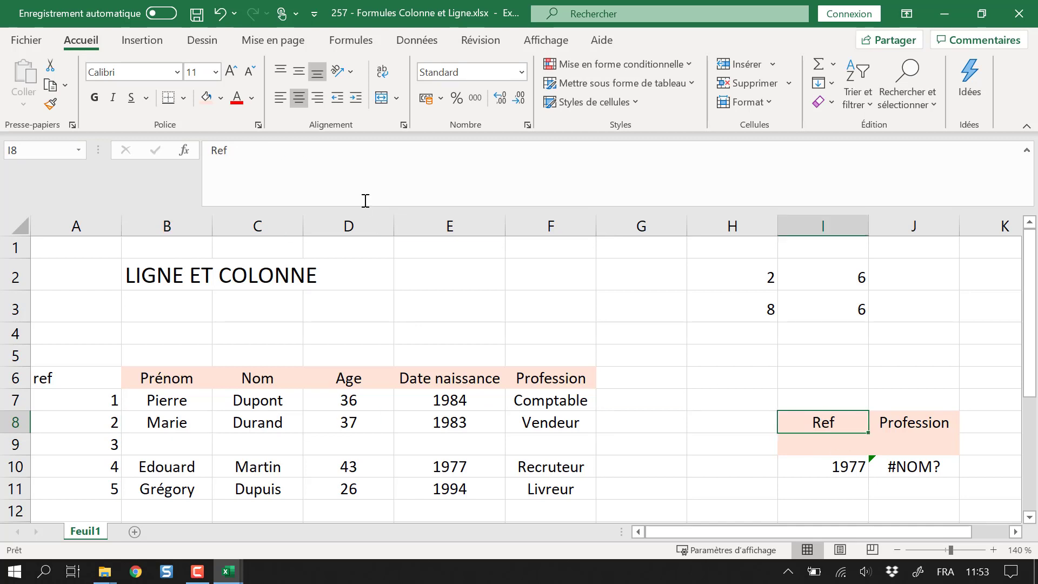
left_click(51, 102)
left_click(73, 373)
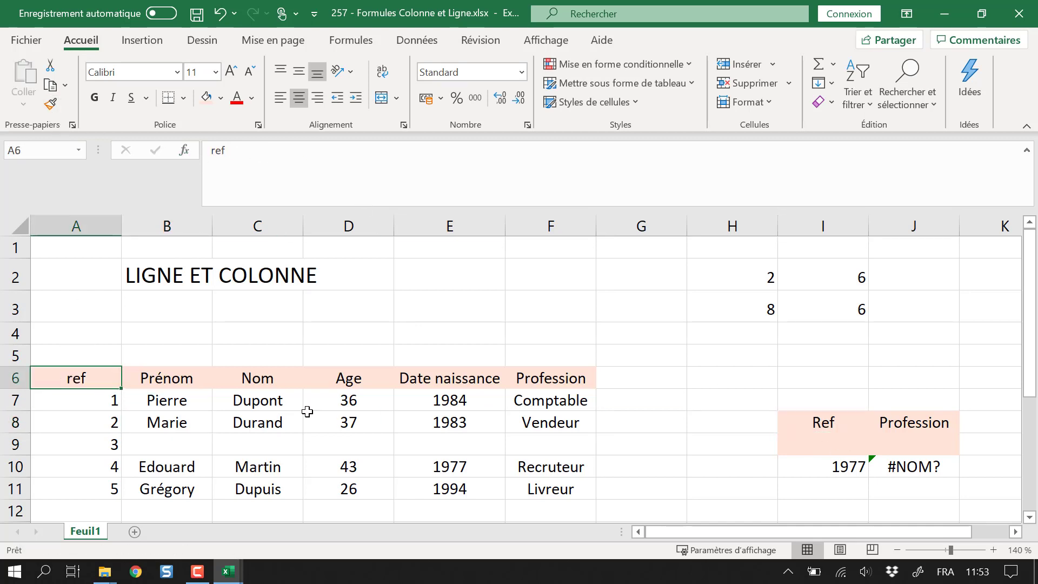
- Move the cells I10:J10 up to I9:J9, directly below the lookup table's headers
left_click_drag(851, 469, 919, 469)
key("ctrl+c")
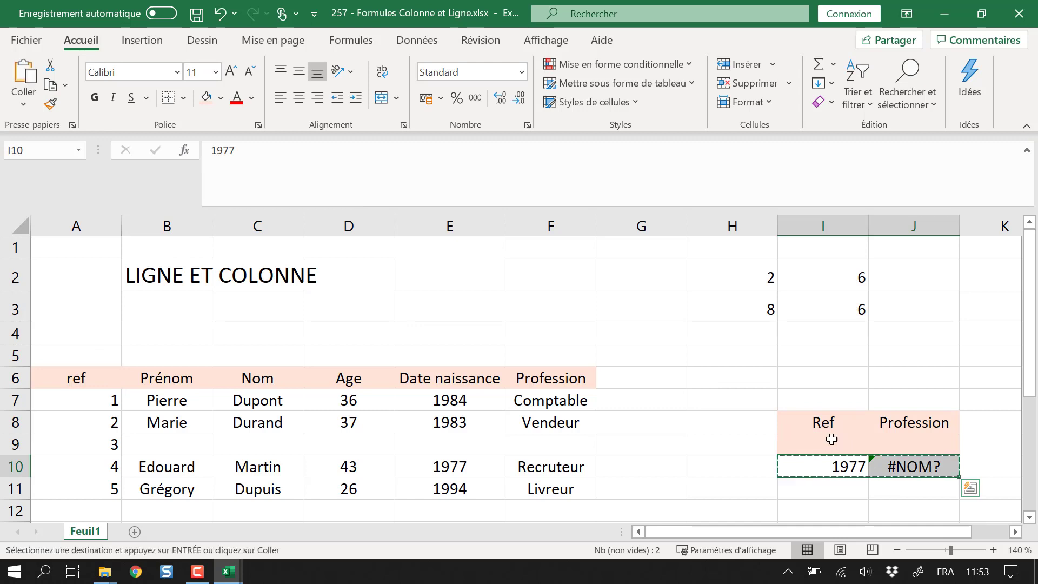
left_click(829, 438)
key("ctrl+v")
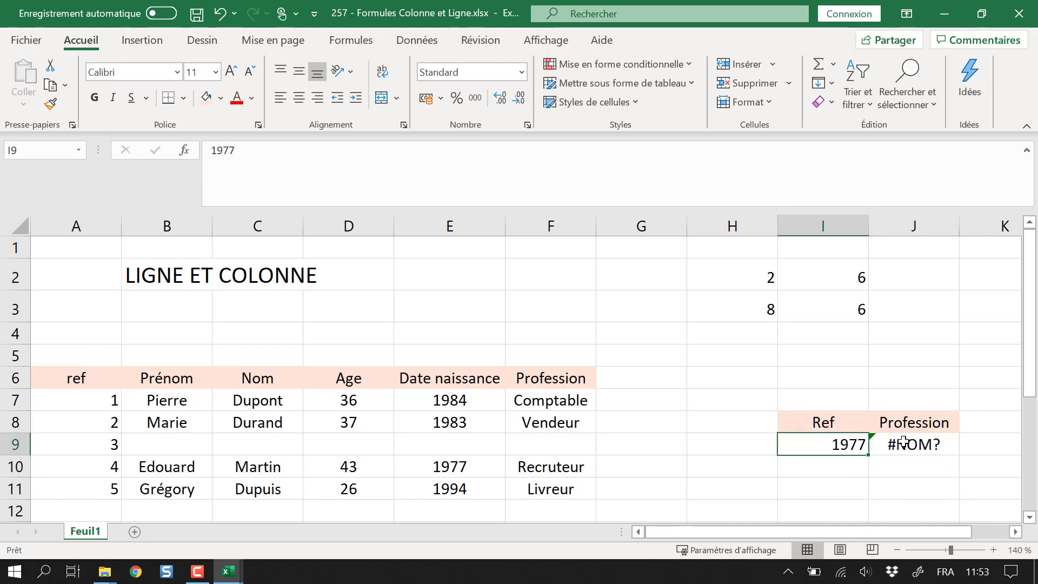
- Enter 4 as the reference to look up in cell I9
left_click(904, 442)
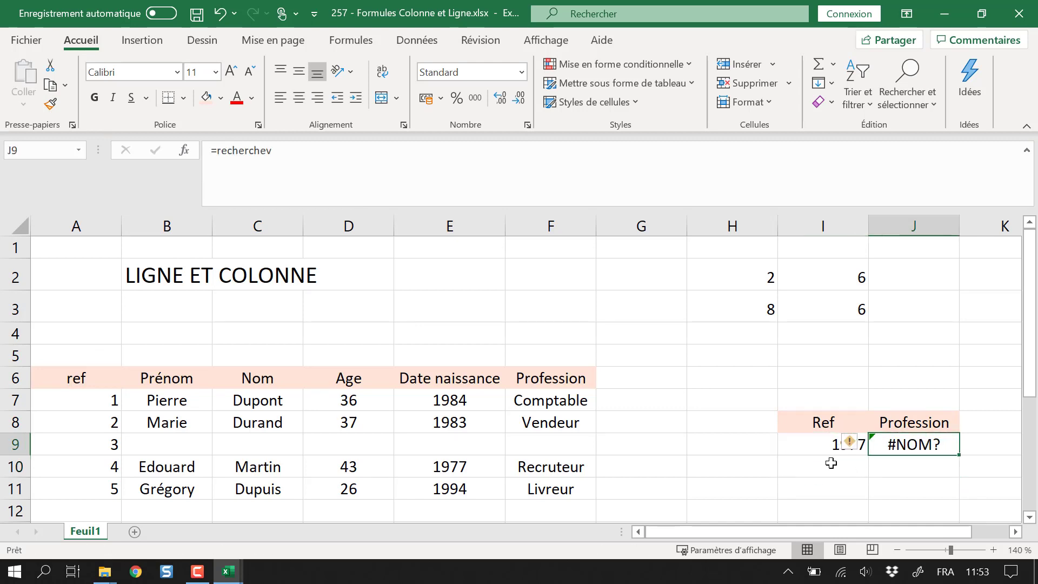
left_click(798, 442)
type("4")
key("Return")
- Start a RECHERCHEV formula in J9 with I9 as the lookup value
key("Up")
key("Right")
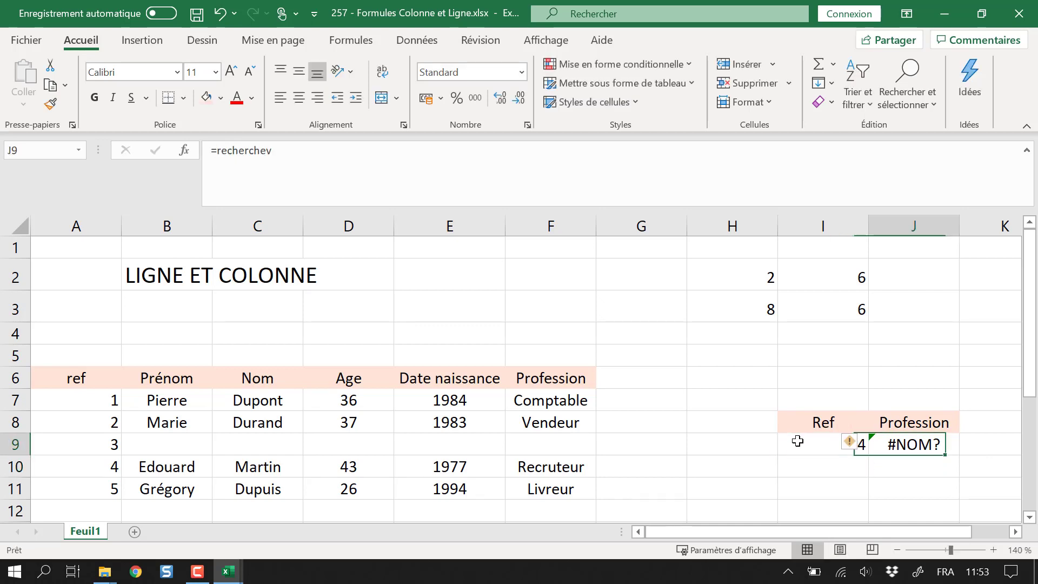
type("=")
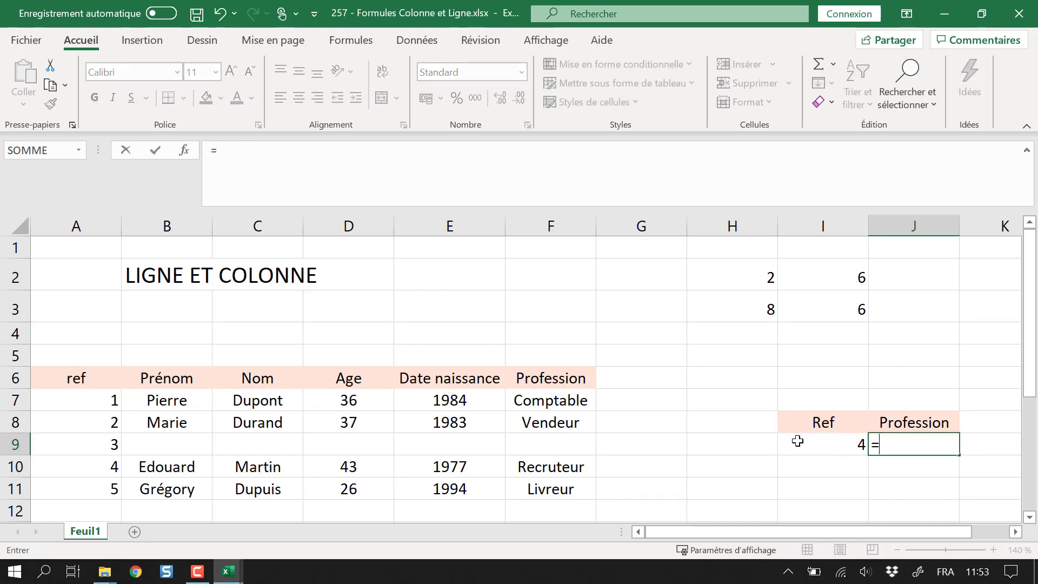
type("recher")
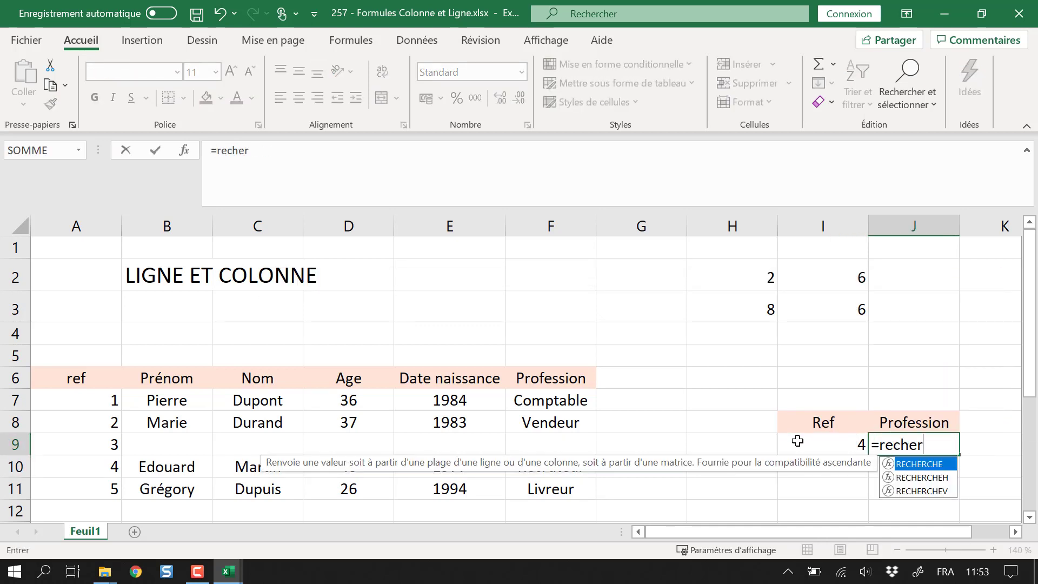
key("Down")
key("Down")
key("Tab")
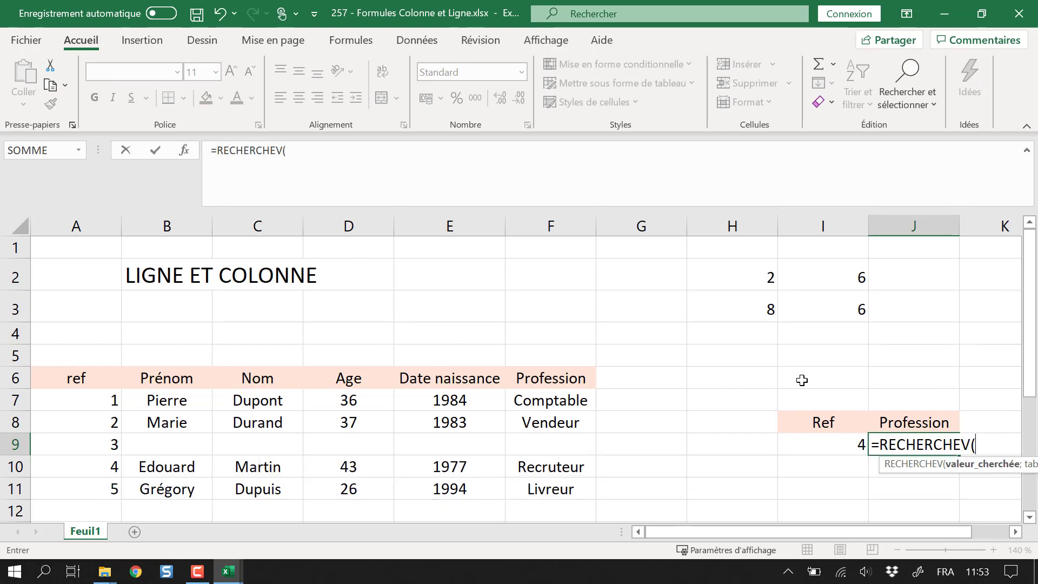
key("Left")
type(";")
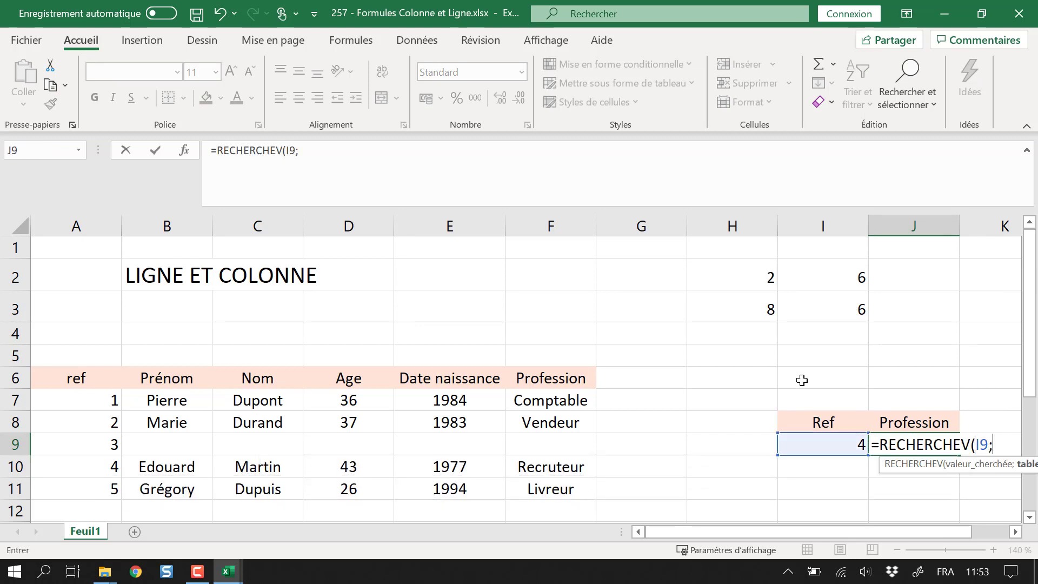
- Set the formula's table argument to the whole table including its headers, as the absolute range $A$6:$F$11
key("Left")
key("Left")
key("Left")
key("Left")
key("Left")
key("Left")
key("Left")
key("Left")
key("Left")
key("Up")
key("Up")
key("Up")
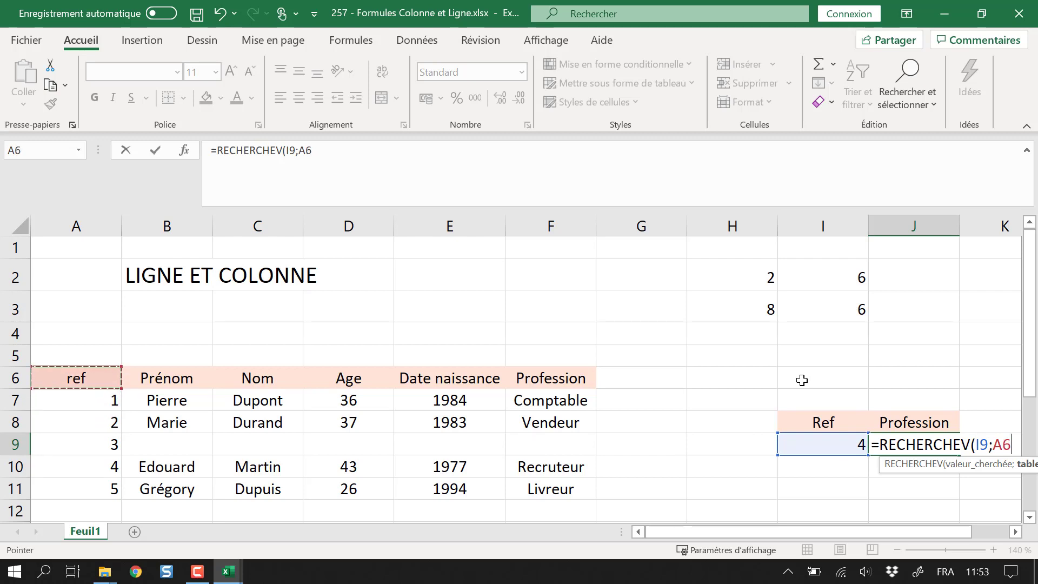
key("shift+Right")
key("shift+Right")
key("shift+Right")
key("shift+Right")
key("shift+Right")
key("shift+Right")
key("shift+Right")
key("shift+Left")
key("shift+Left")
key("shift+Left")
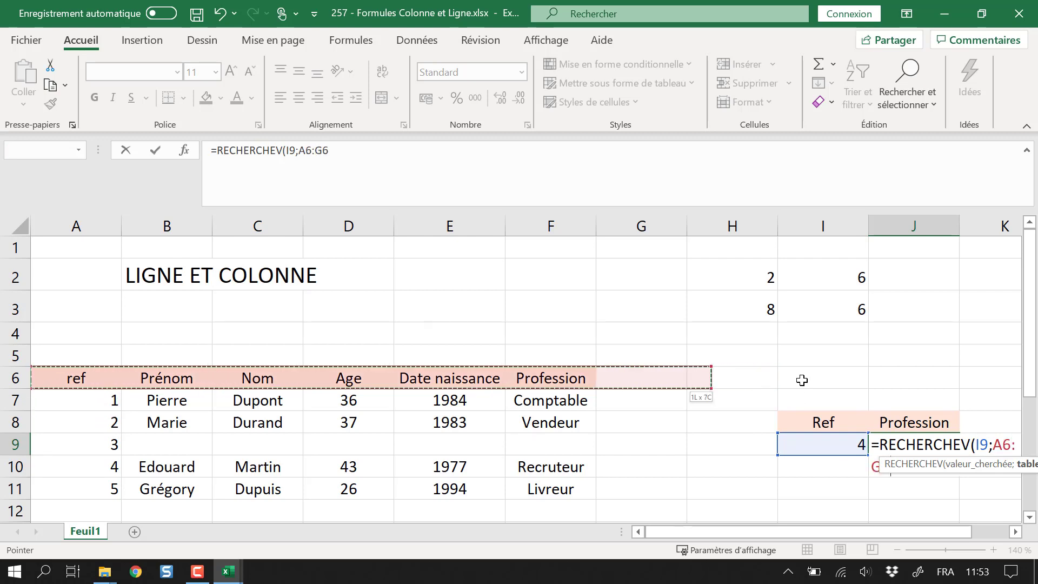
key("shift+Right")
key("shift+Down")
key("shift+Down")
key("shift+Down")
key("shift+Down")
key("shift+Down")
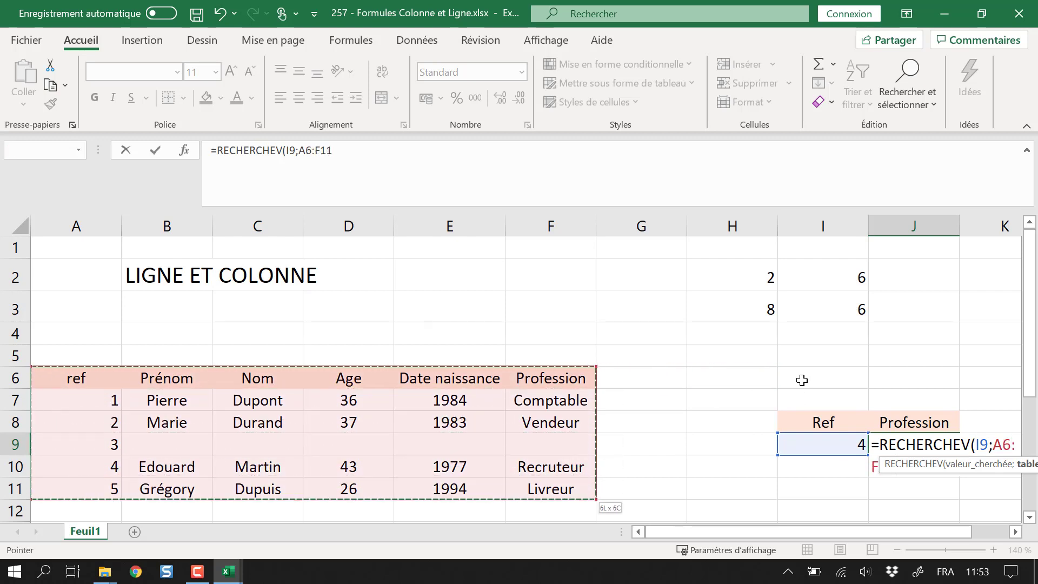
key("F4")
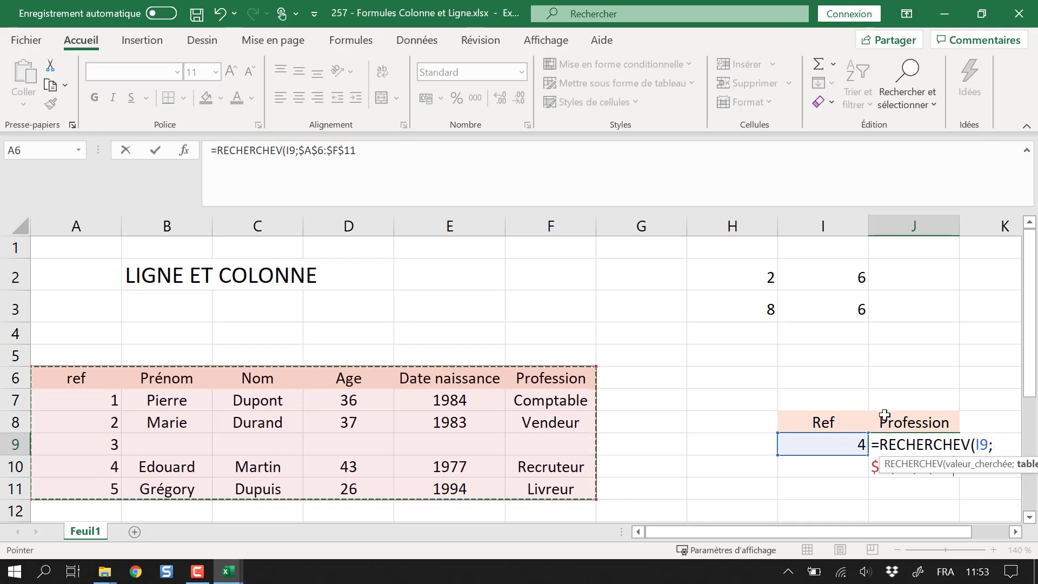
- Complete the RECHERCHEV formula with column index 6 and 0 for an exact match
left_click_drag(950, 527, 981, 525)
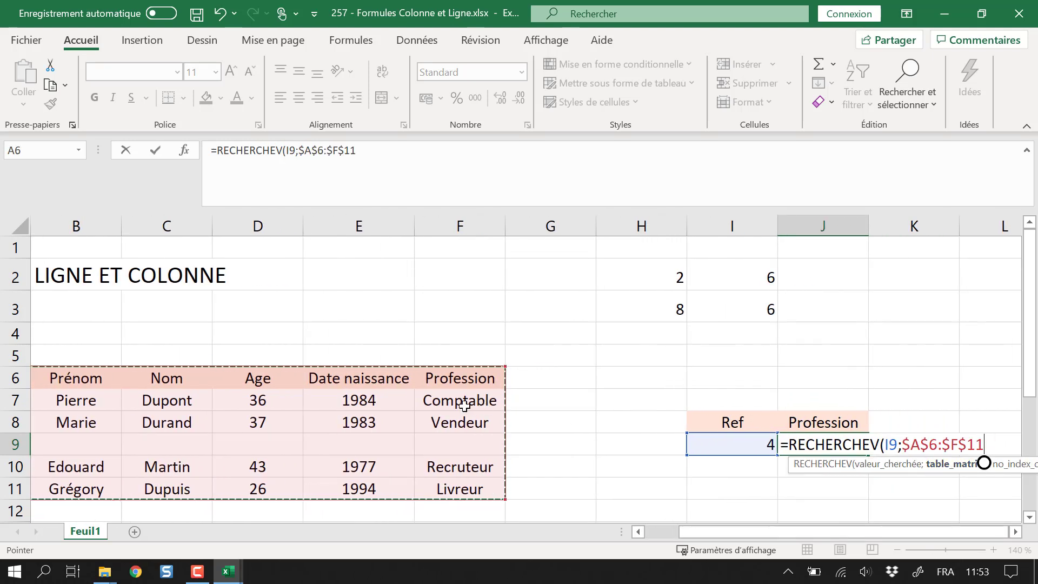
type(";")
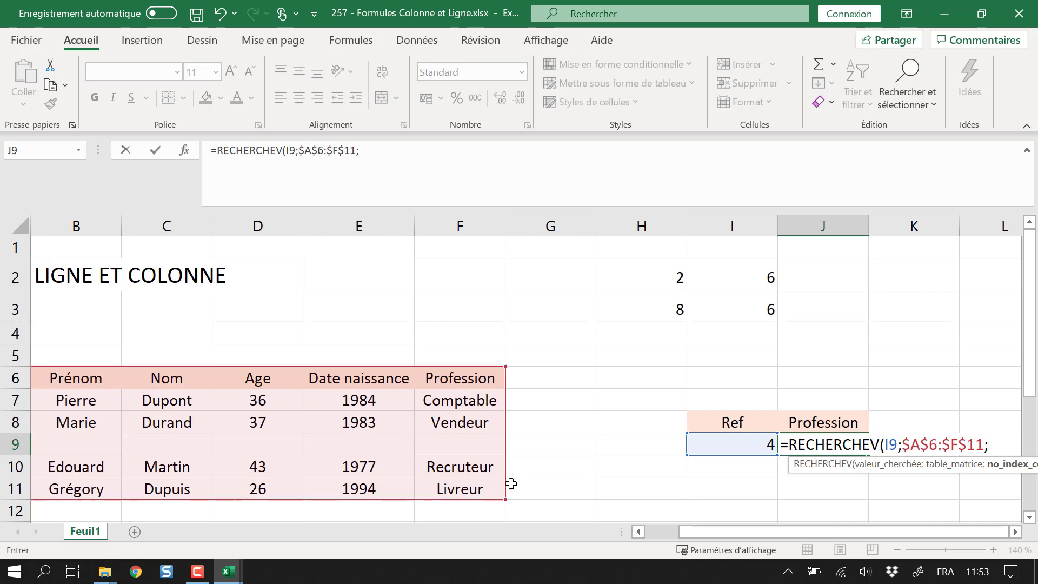
left_click_drag(704, 532, 660, 533)
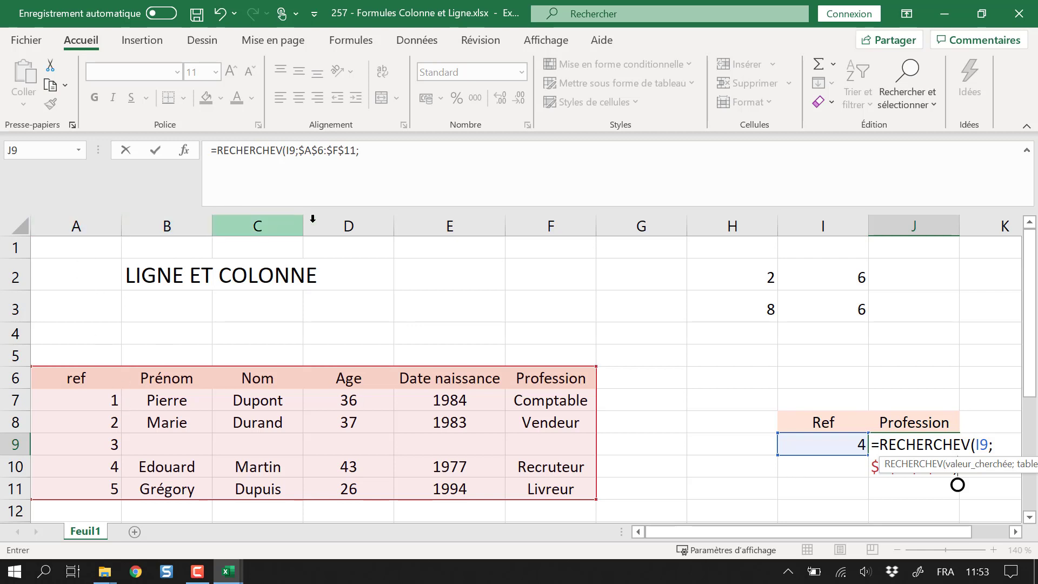
left_click(425, 157)
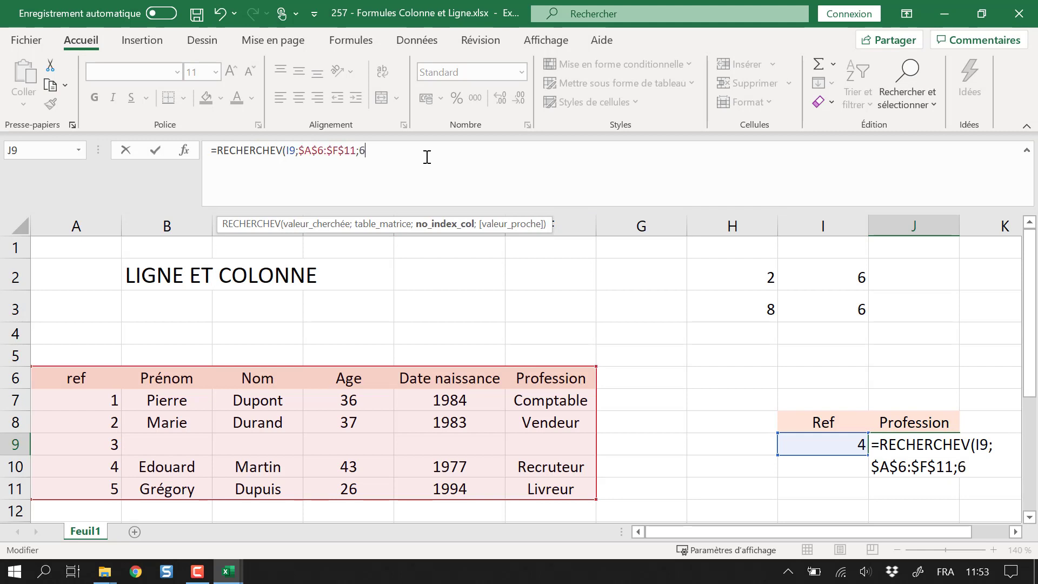
type(";0")
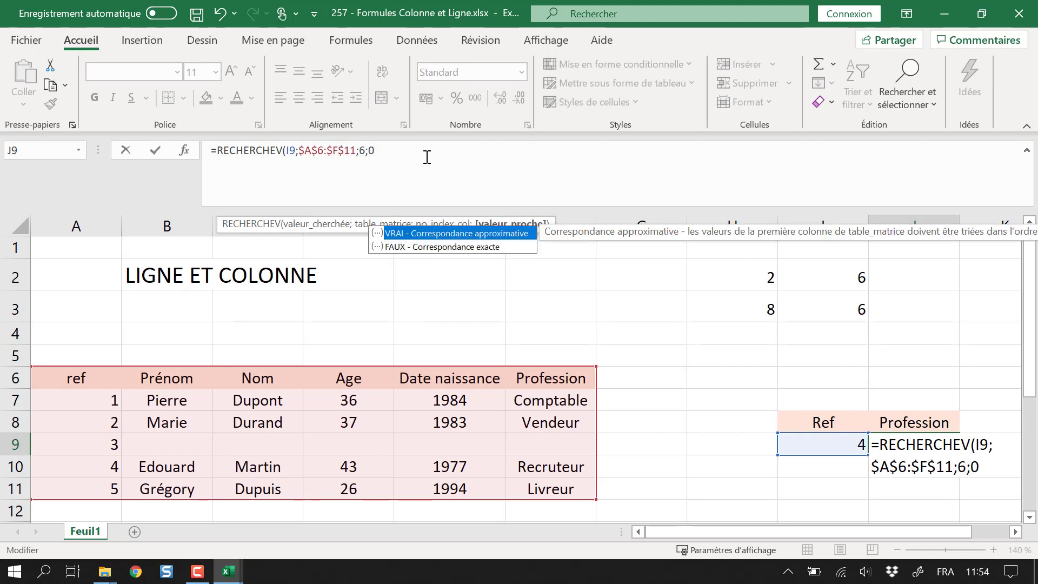
key("Return")
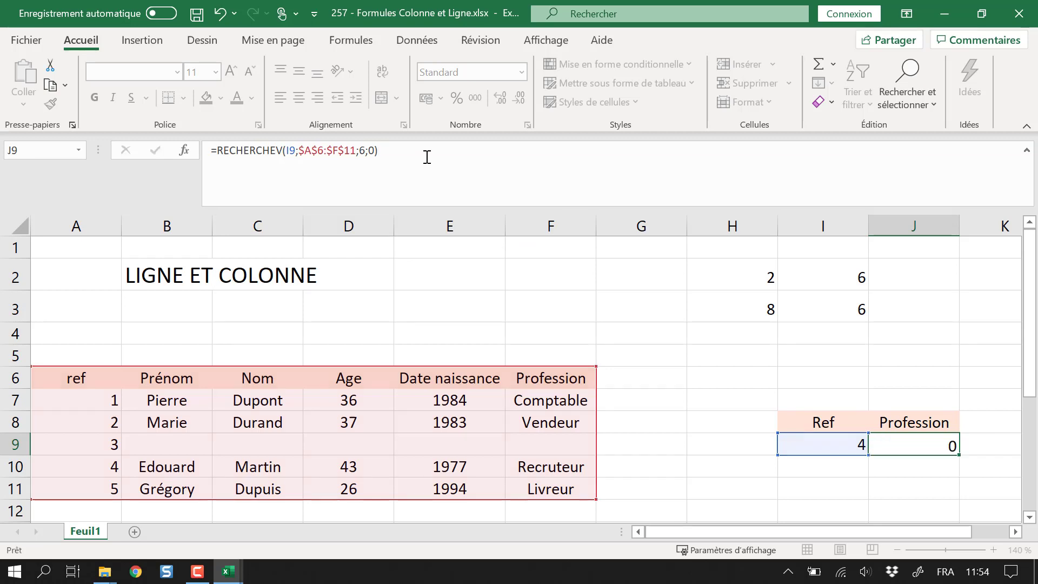
- Compare the RECHERCHEV result in J9 with the reference and profession in row 10 of the table
left_click(896, 452)
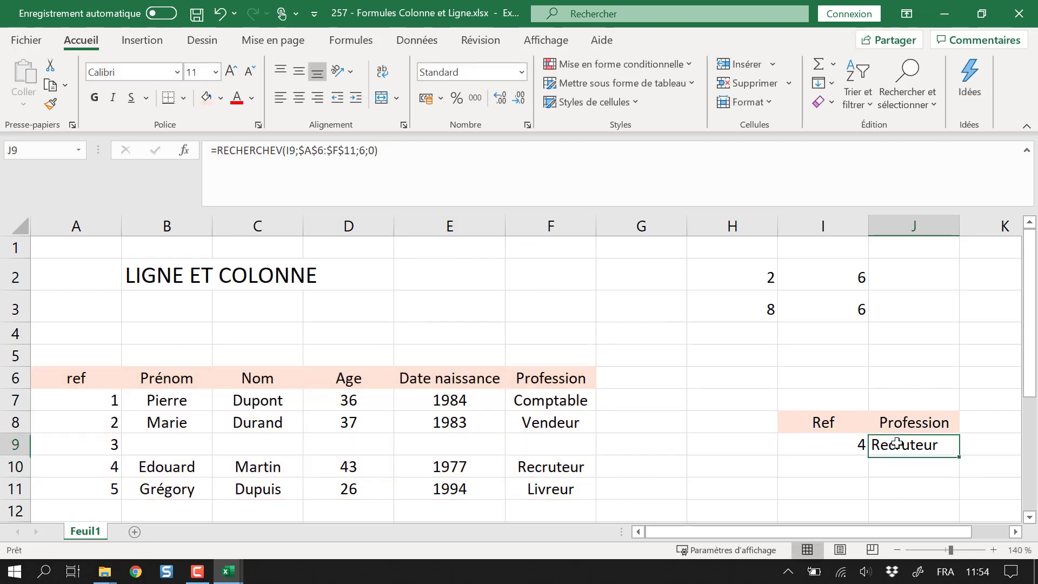
left_click(850, 442)
left_click(114, 470)
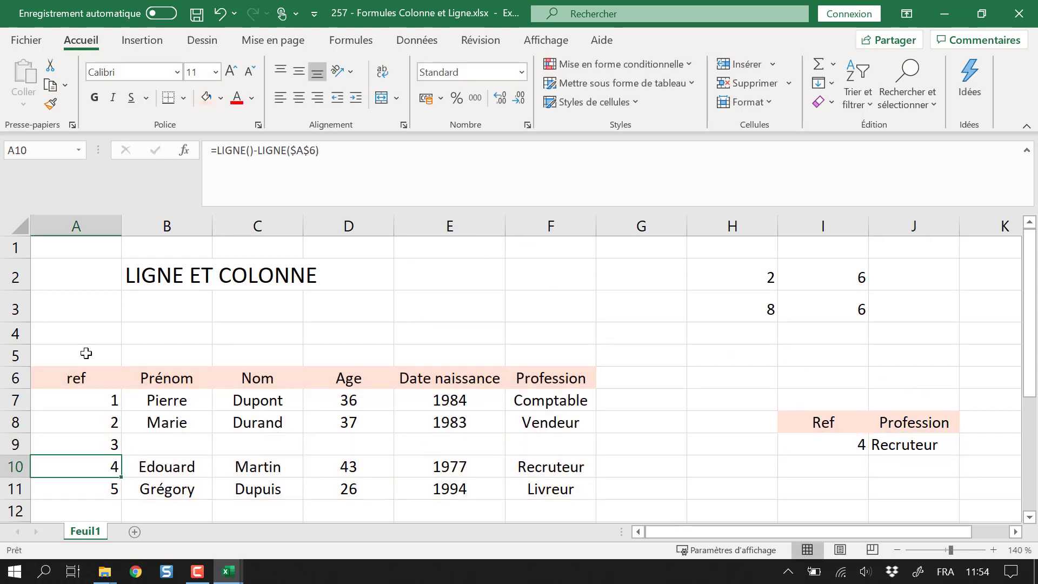
left_click(567, 476)
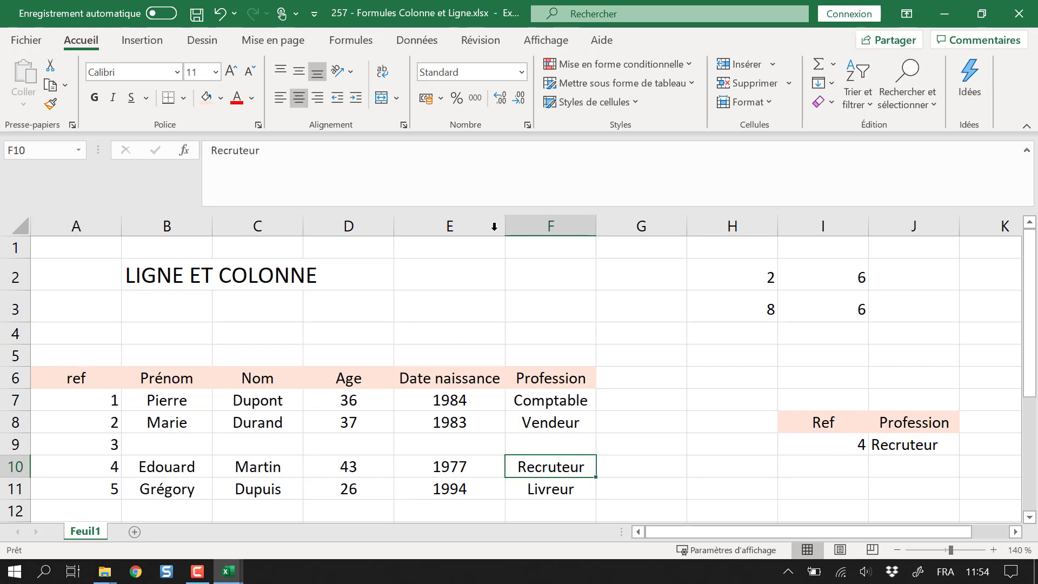
- Insert a new column before Date naissance and enter the header Congés restant in E6
right_click(463, 225)
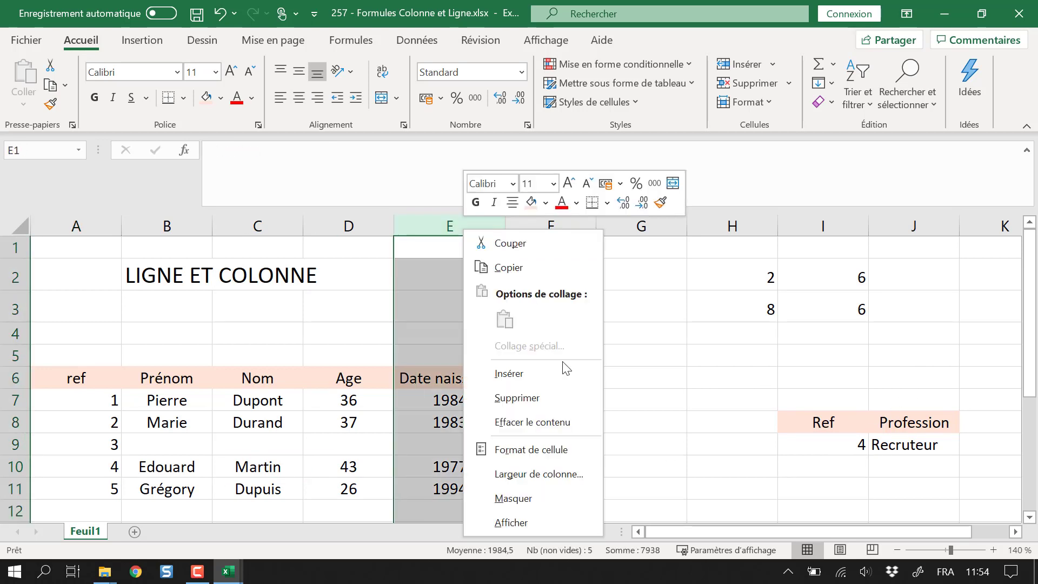
left_click(556, 367)
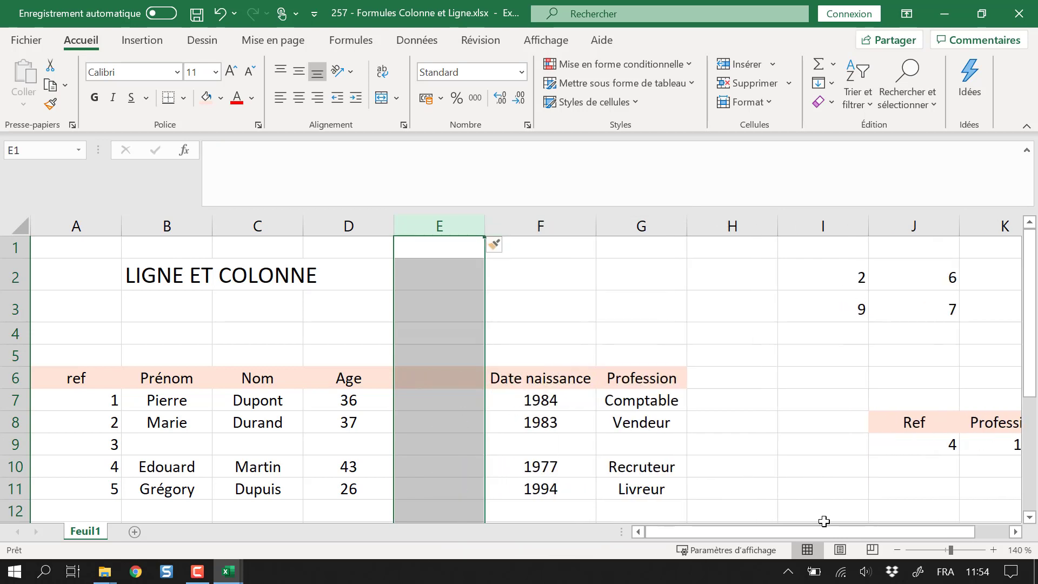
mouse_move(832, 531)
left_mouse_down()
mouse_move(851, 526)
mouse_move(834, 527)
left_mouse_up()
left_click(441, 372)
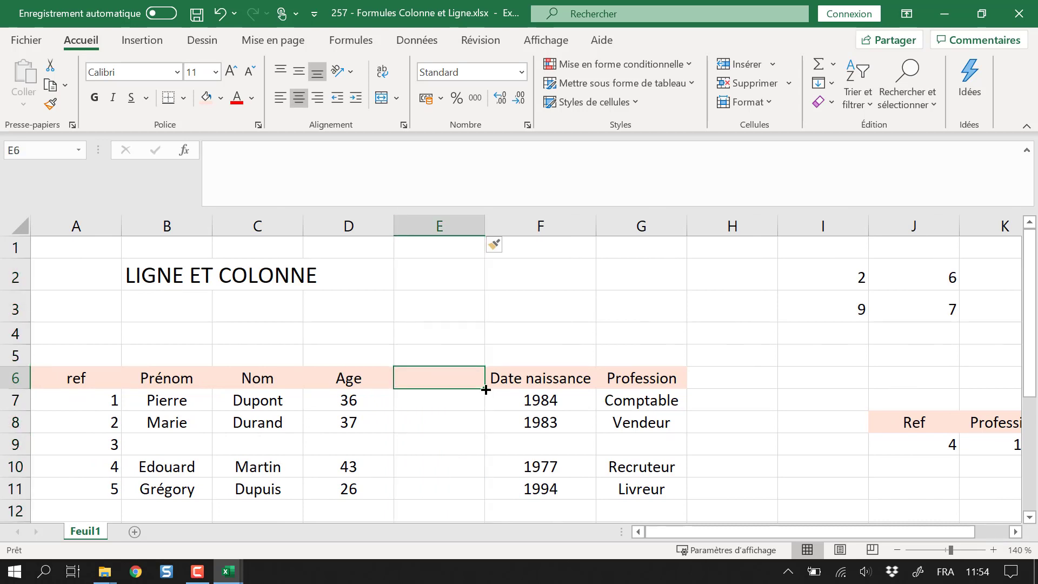
type("Congés res")
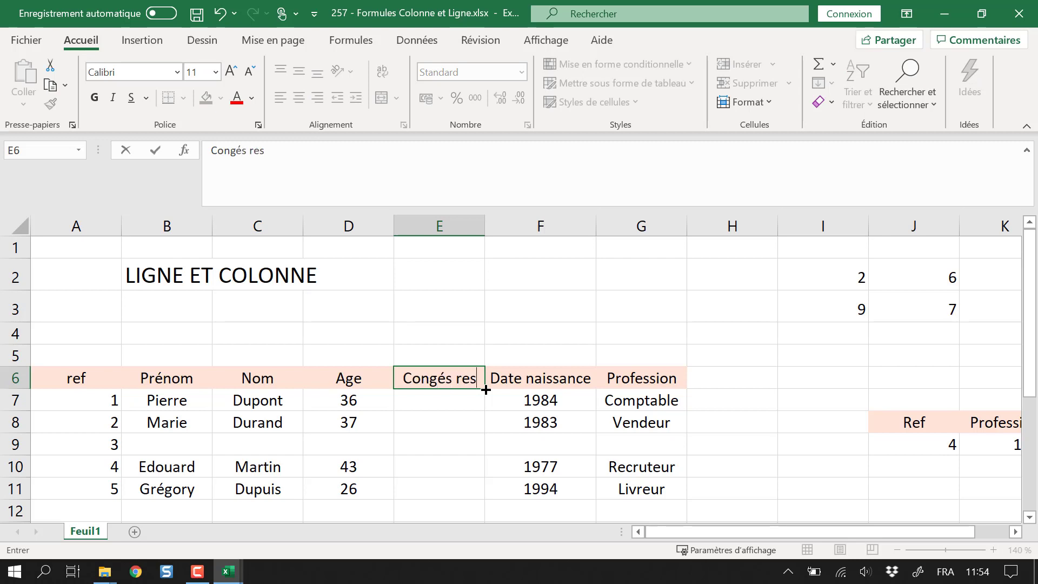
type("tant")
key("Return")
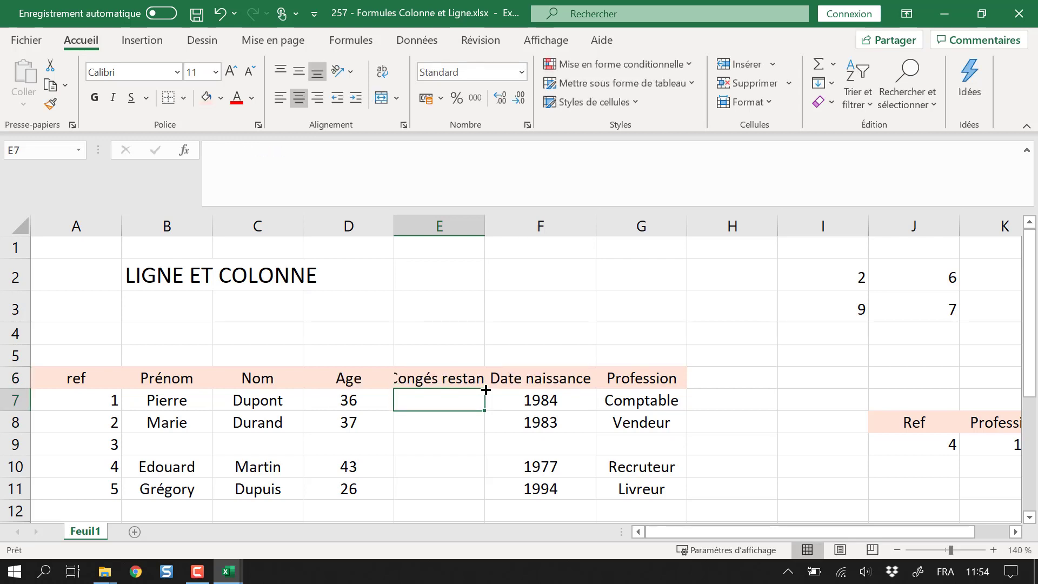
- Fill the Congés restant column from E7 to E11 with 15, 5, 12, 14 and 23
type("15")
key("Return")
type("5")
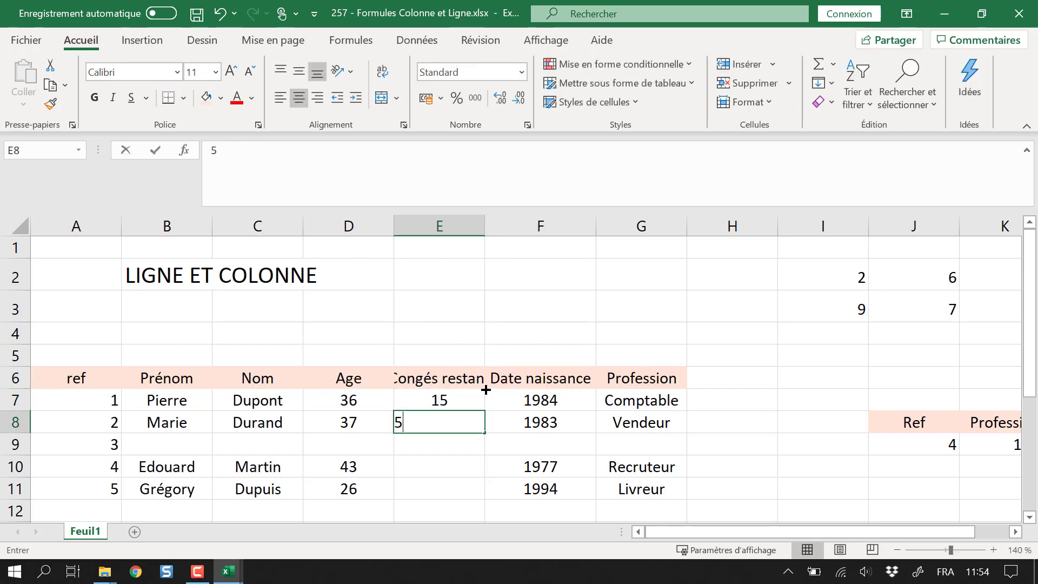
key("Return")
key("Return")
key("Up")
type("12")
key("Return")
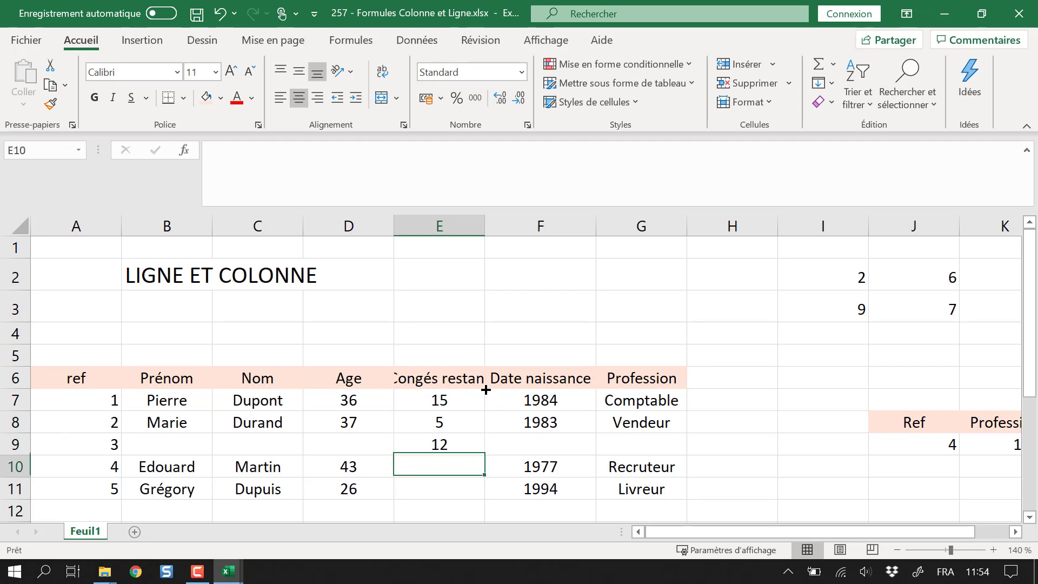
type("14")
key("Return")
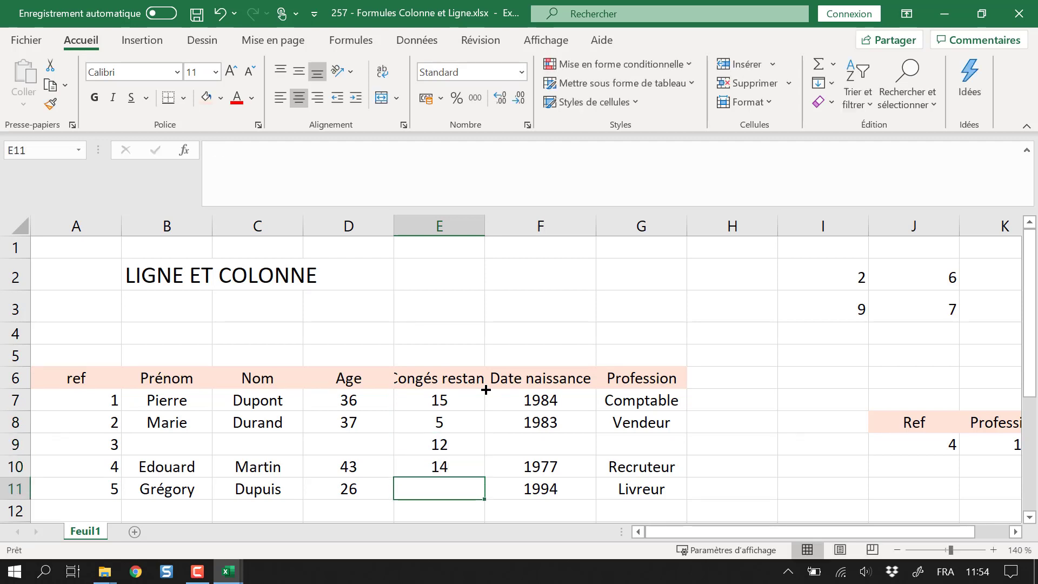
type("23")
key("Return")
- Examine the column index argument of the RECHERCHEV formula in K9 against the table with its added column
left_click(457, 388)
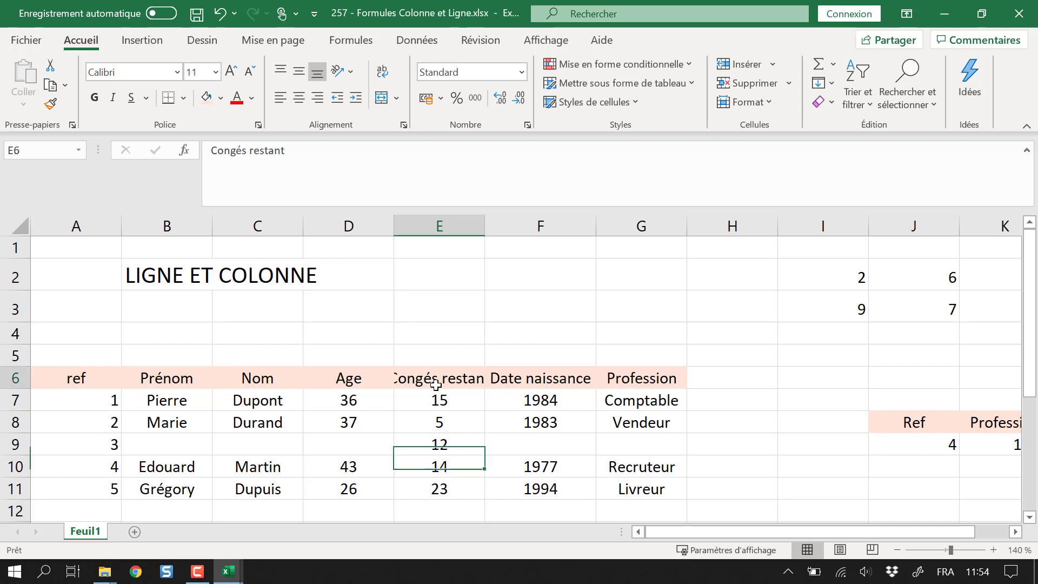
scroll(683, 532, "right", 1)
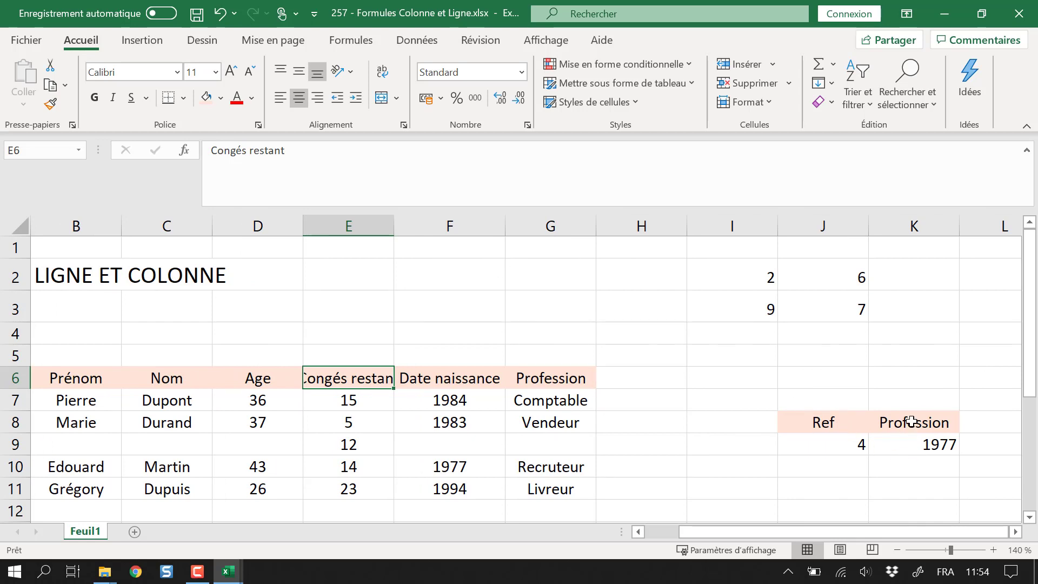
left_click(915, 442)
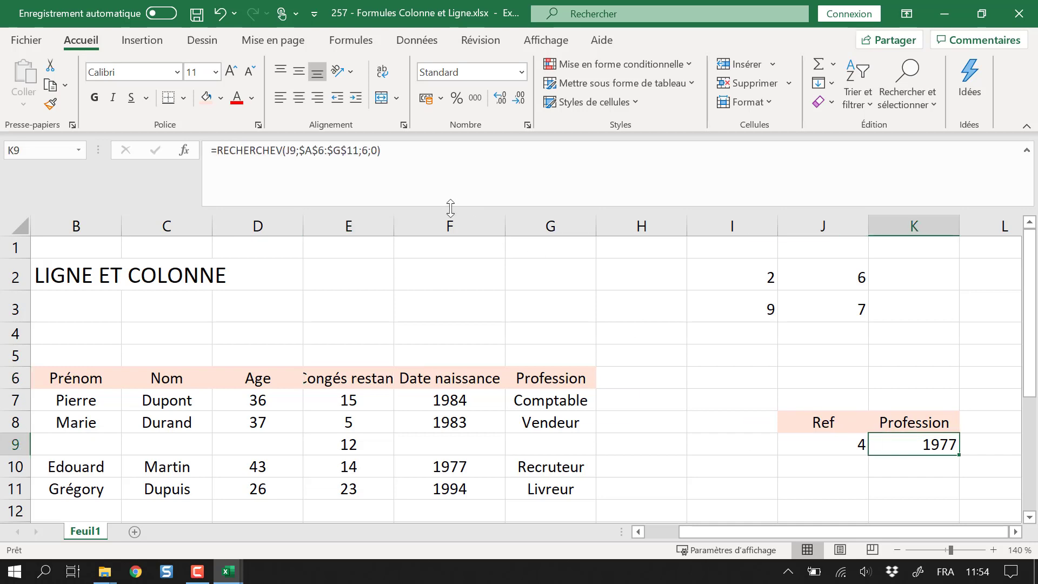
left_click(366, 153)
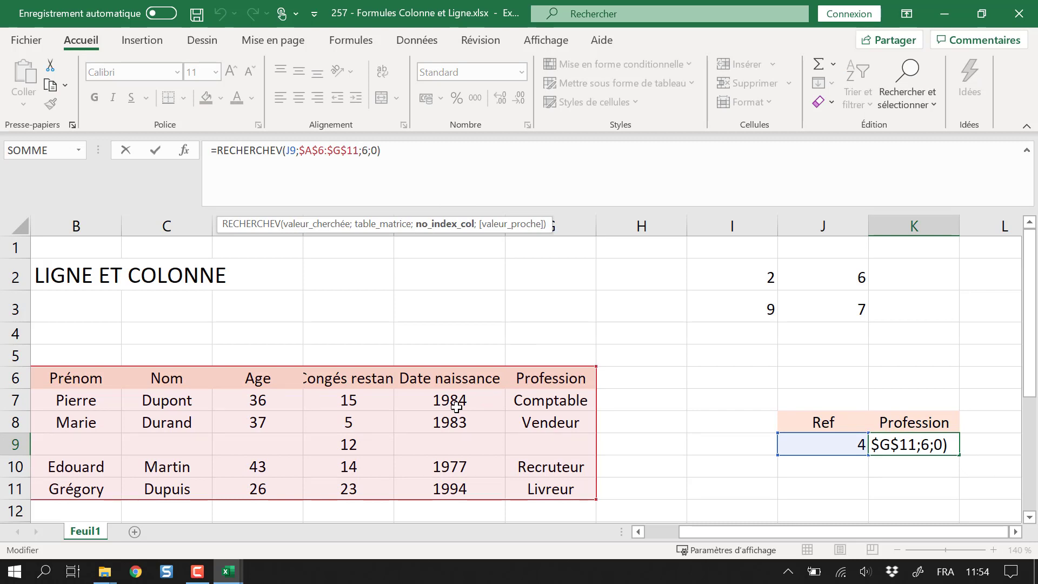
key("ctrl+Return")
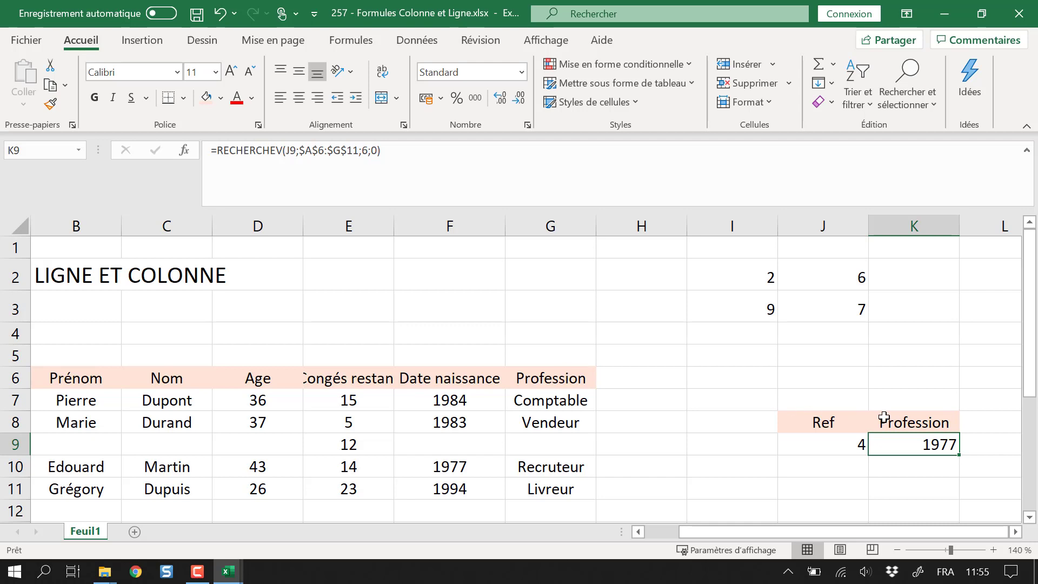
- Remove the fixed column index 6 from the RECHERCHEV formula in K9
left_click(368, 151)
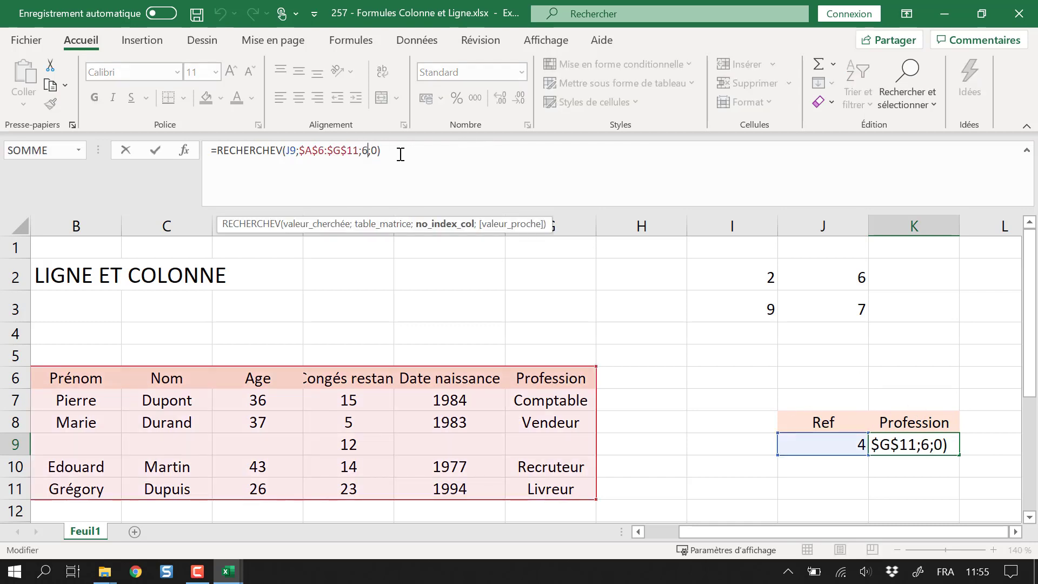
key("BackSpace")
type("lign")
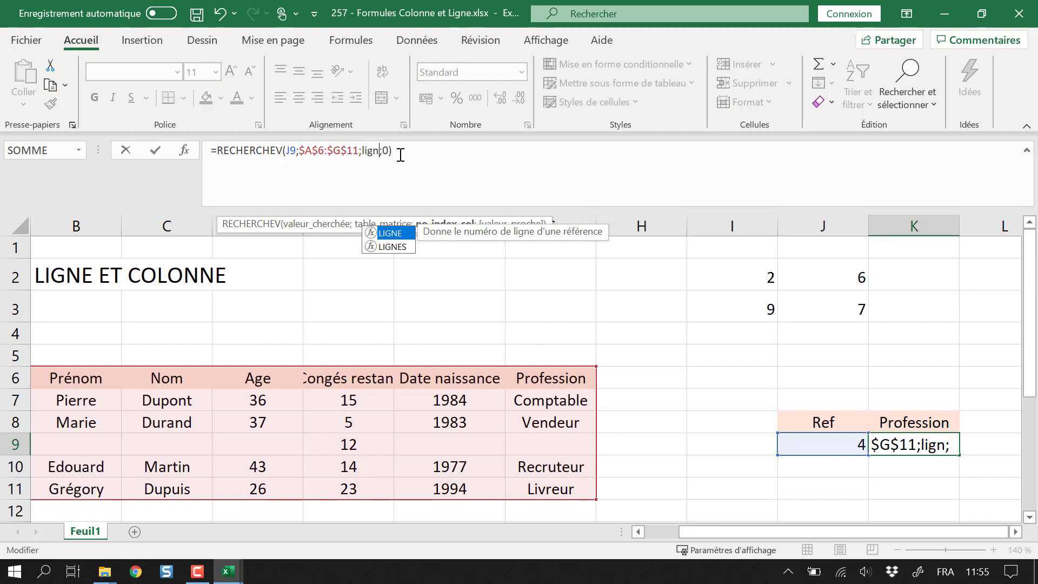
key("BackSpace")
key("BackSpace")
key("BackSpace")
key("BackSpace")
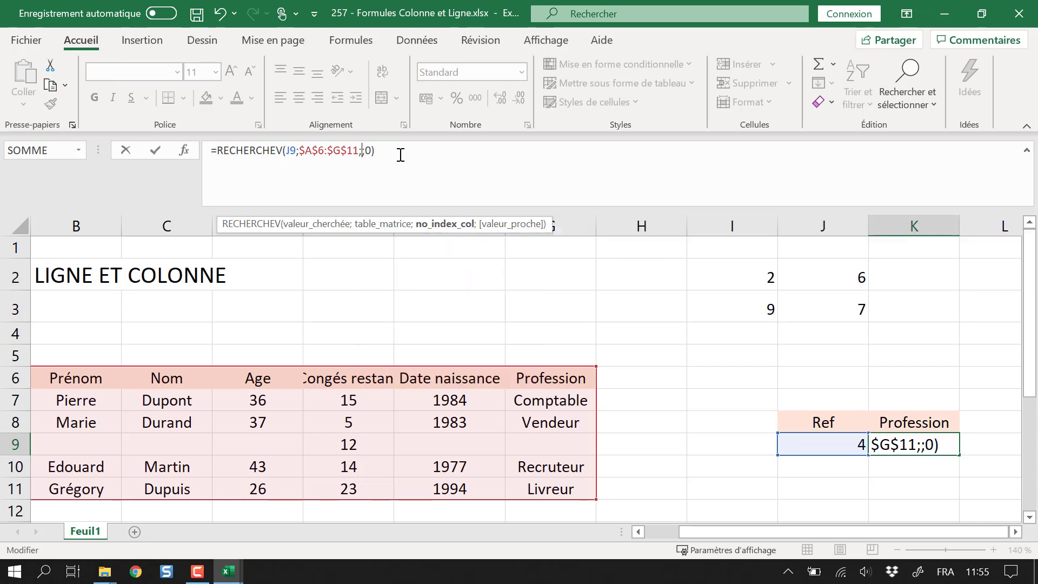
- Use COLONNE(G6), pointing to the Profession header, as the column index of the RECHERCHEV formula in K9
type("colonne")
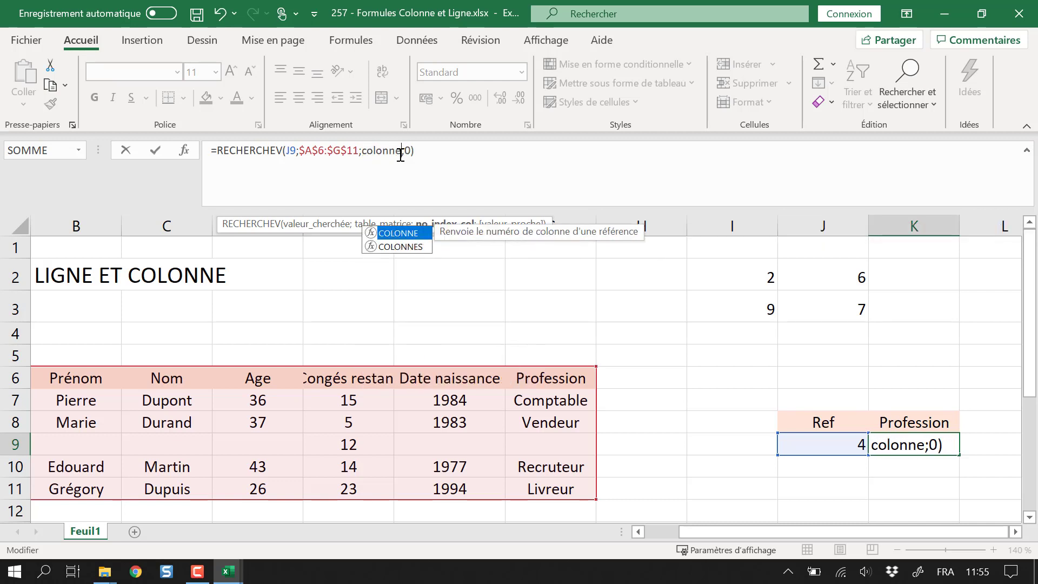
type("(")
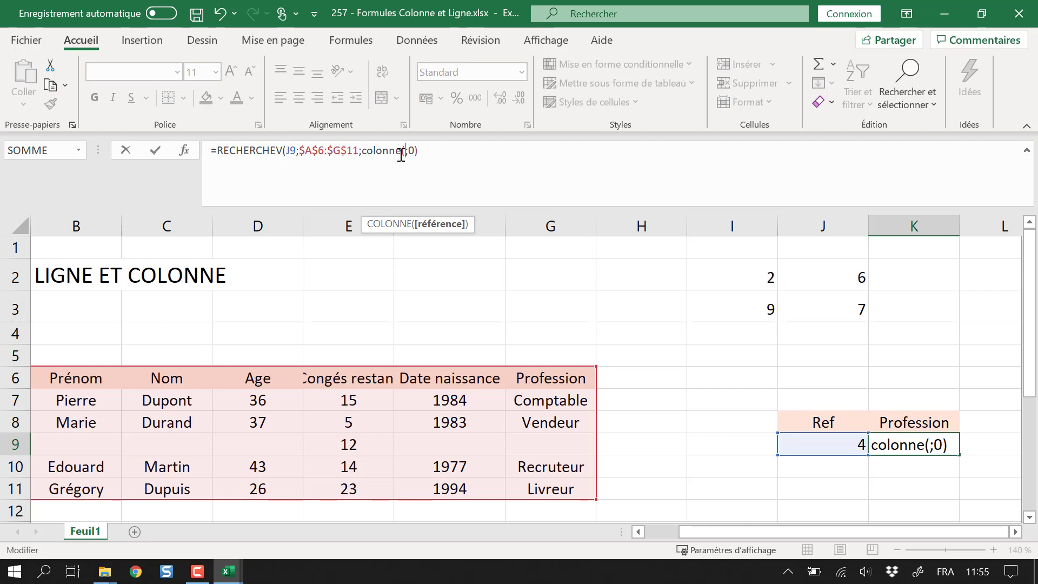
left_click(553, 379)
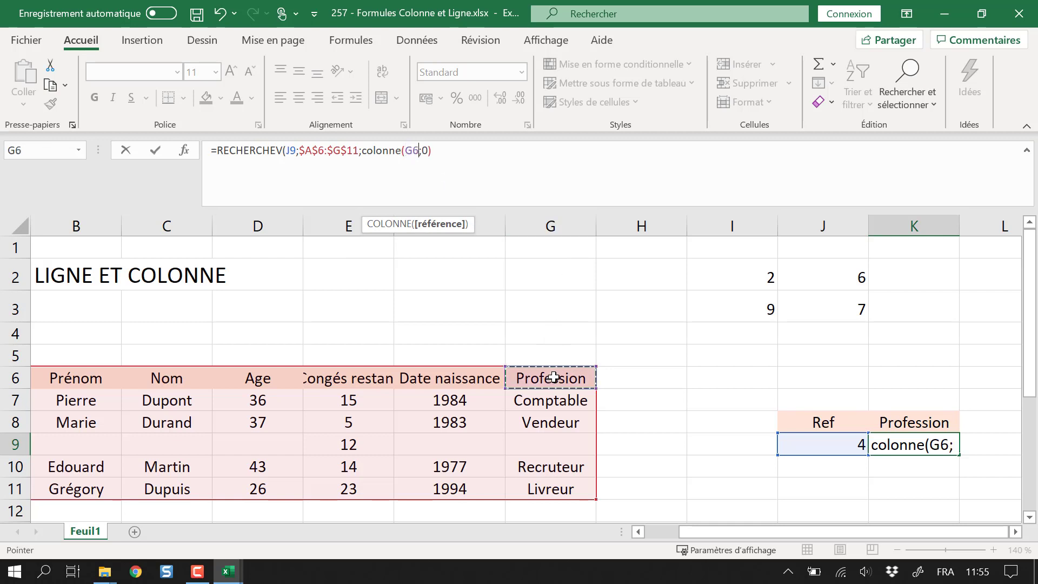
type(")")
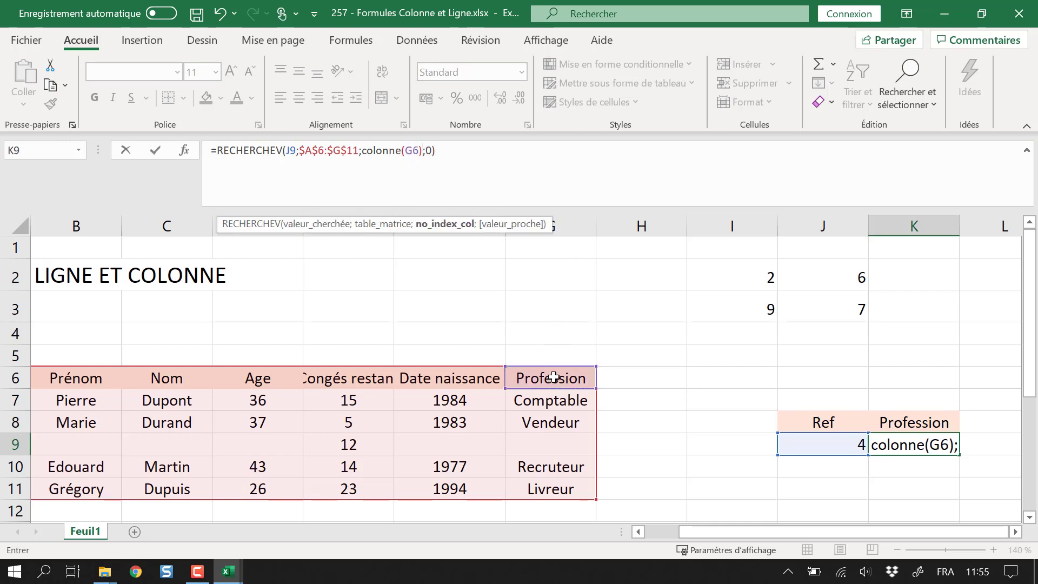
key("Return")
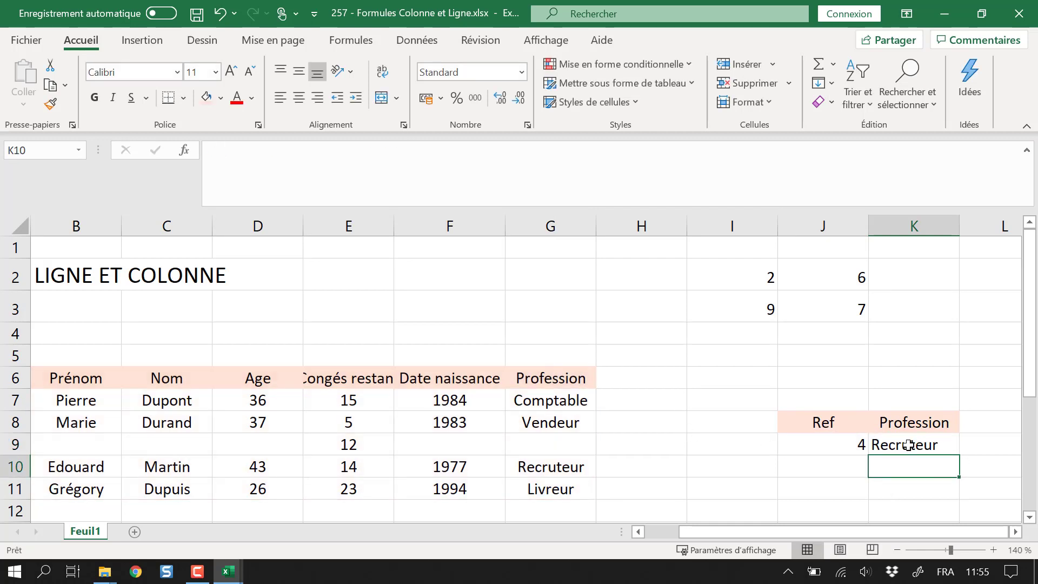
- Examine how the table's starting column A and the Profession header in G6 relate to the lookup formula in K9
left_click_drag(826, 532, 794, 532)
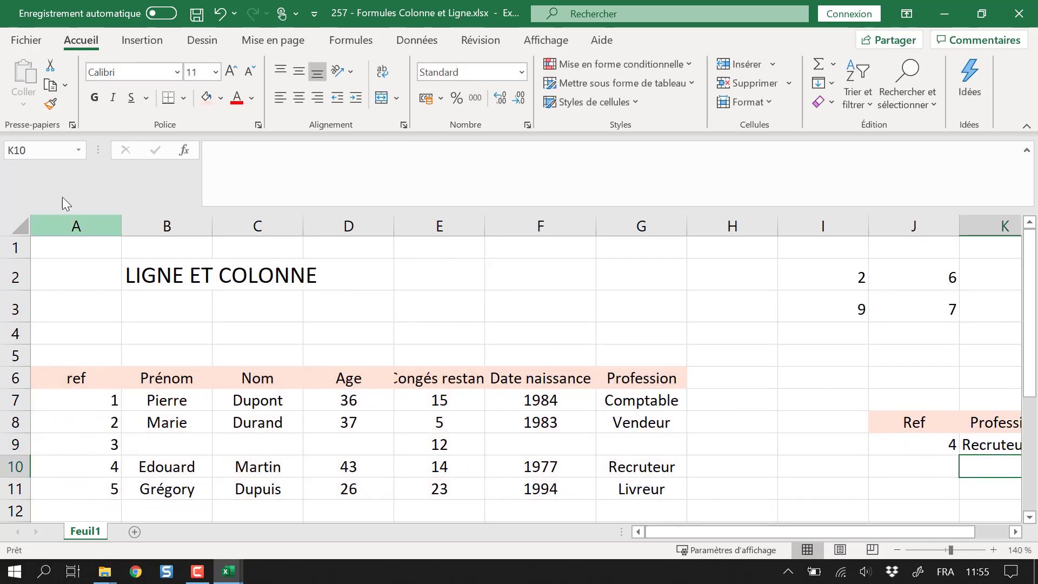
left_click(75, 223)
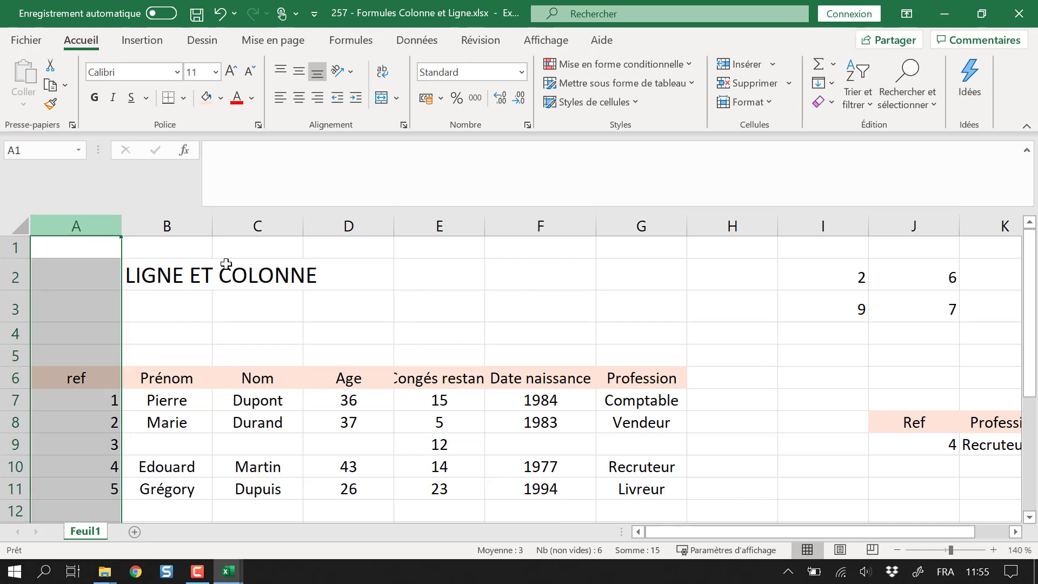
left_click(641, 374)
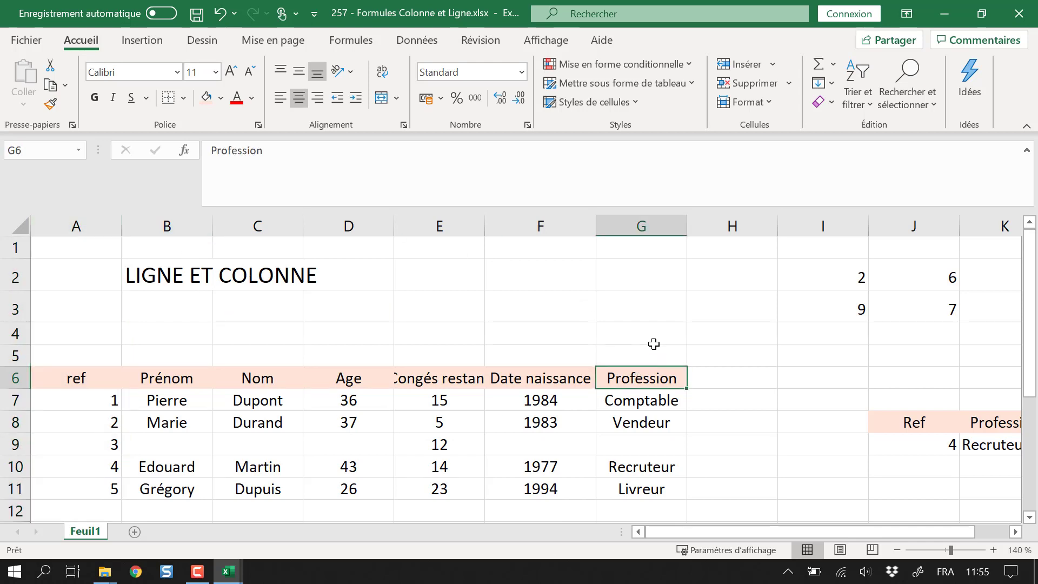
left_click(108, 220)
left_click(658, 375)
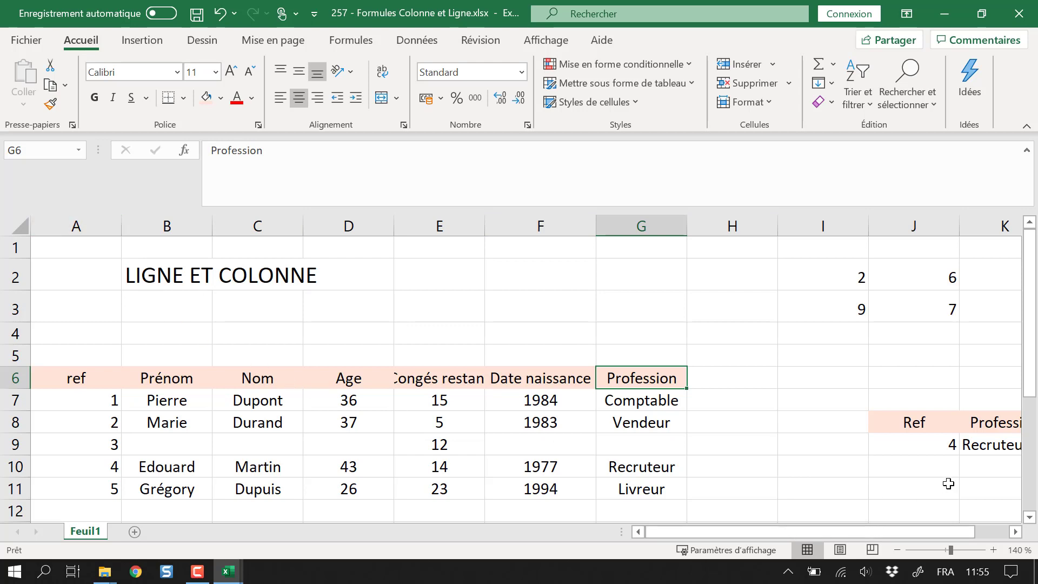
left_click(982, 447)
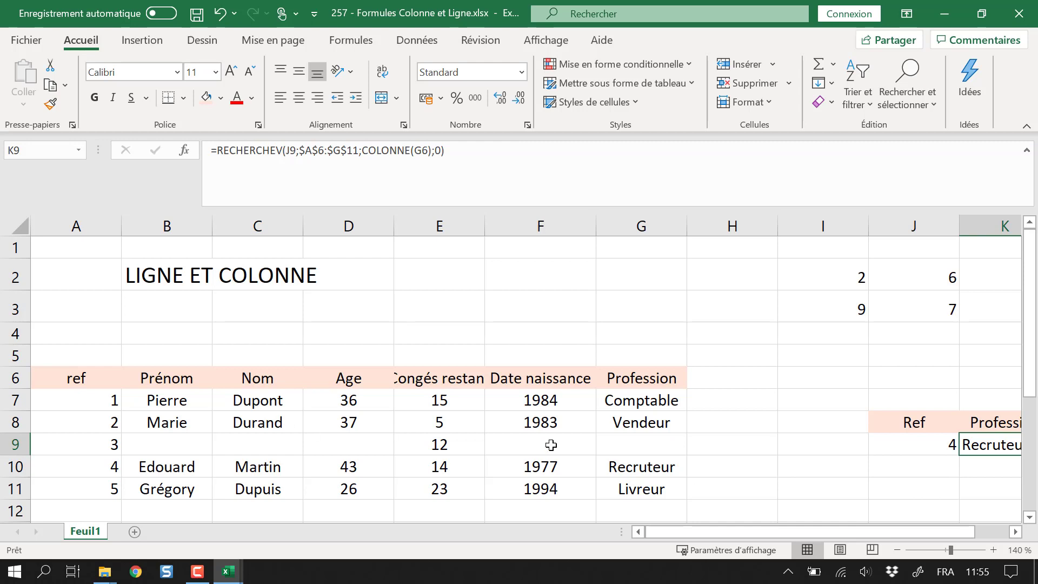
mouse_move(870, 531)
left_mouse_down()
mouse_move(884, 530)
mouse_move(849, 529)
left_mouse_up()
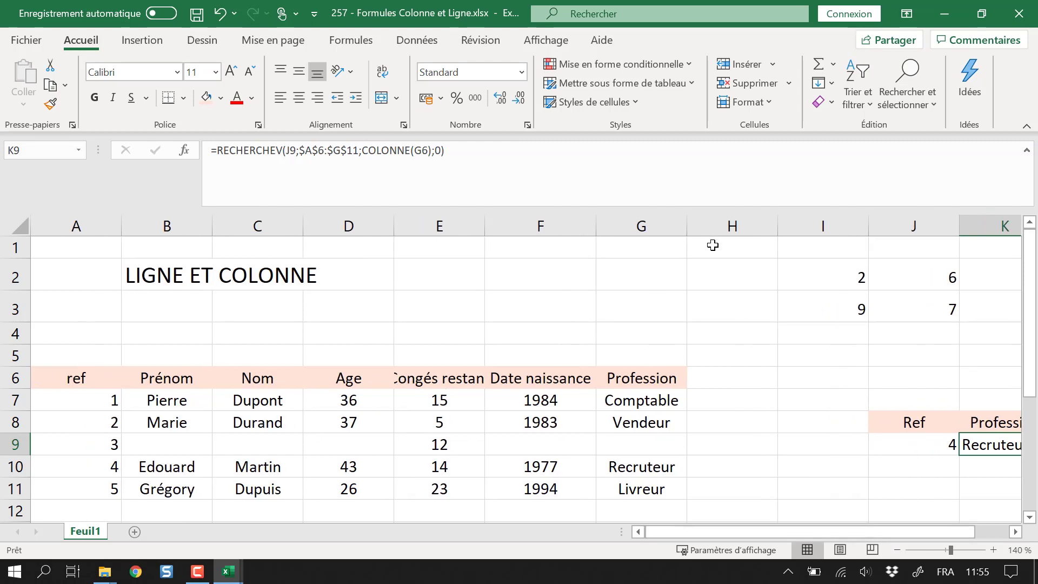
left_click(88, 229)
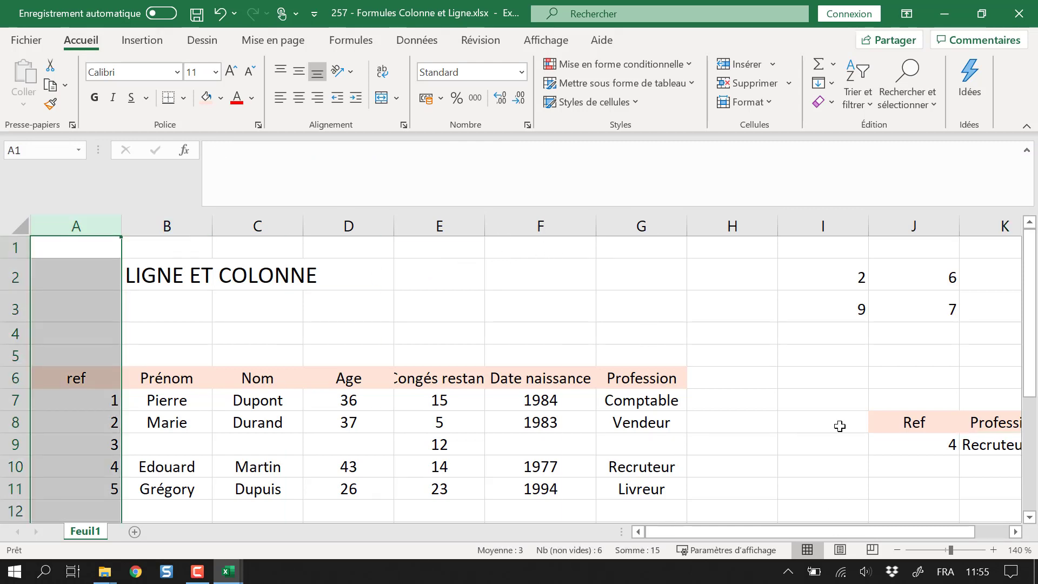
left_click_drag(827, 535, 876, 538)
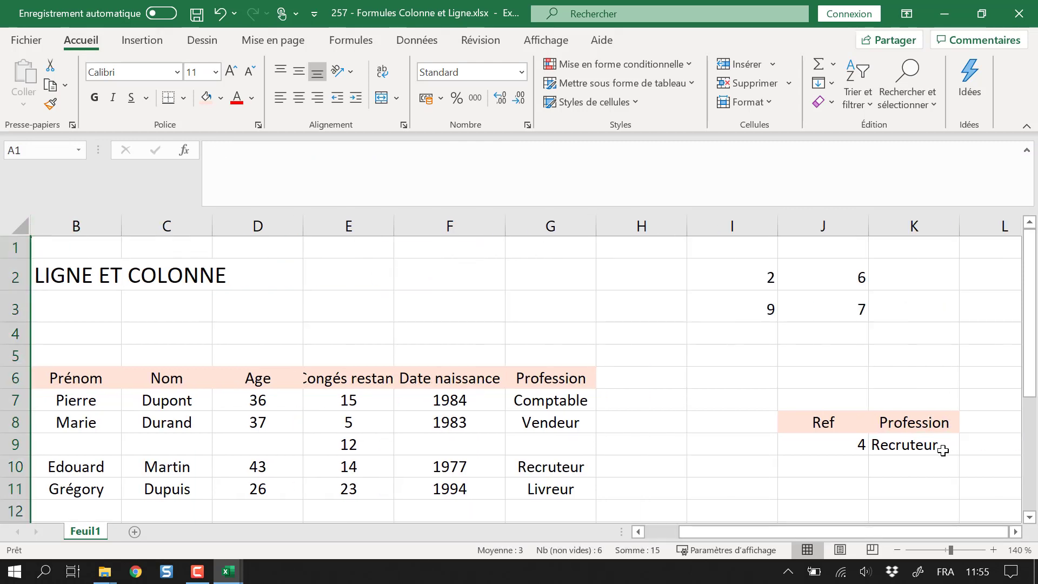
- Inspect the COLONNE(G6) reference inside the RECHERCHEV formula in K9 against the whole table
left_click(883, 446)
left_click(428, 149)
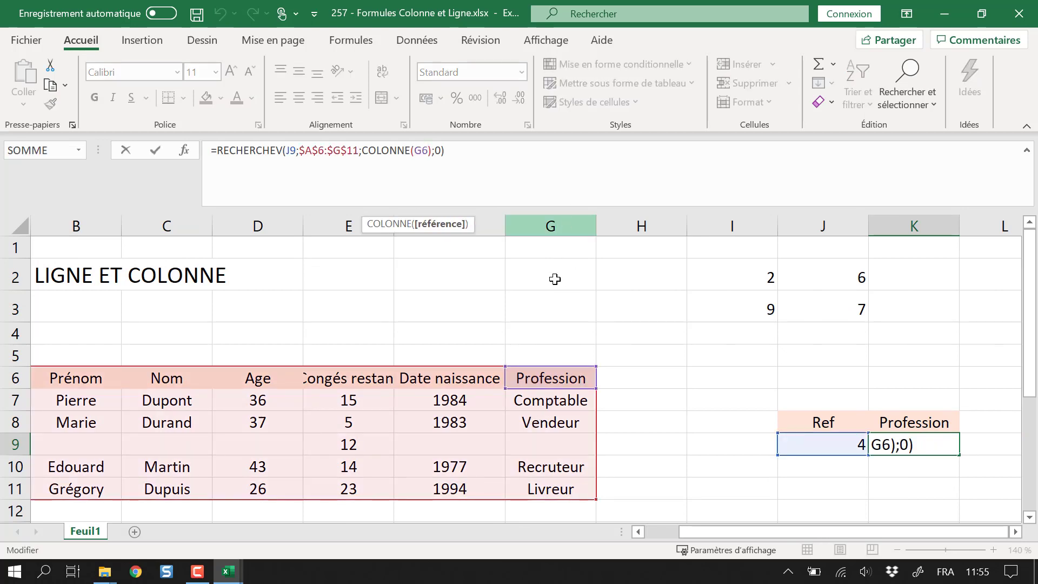
left_click_drag(725, 530, 654, 531)
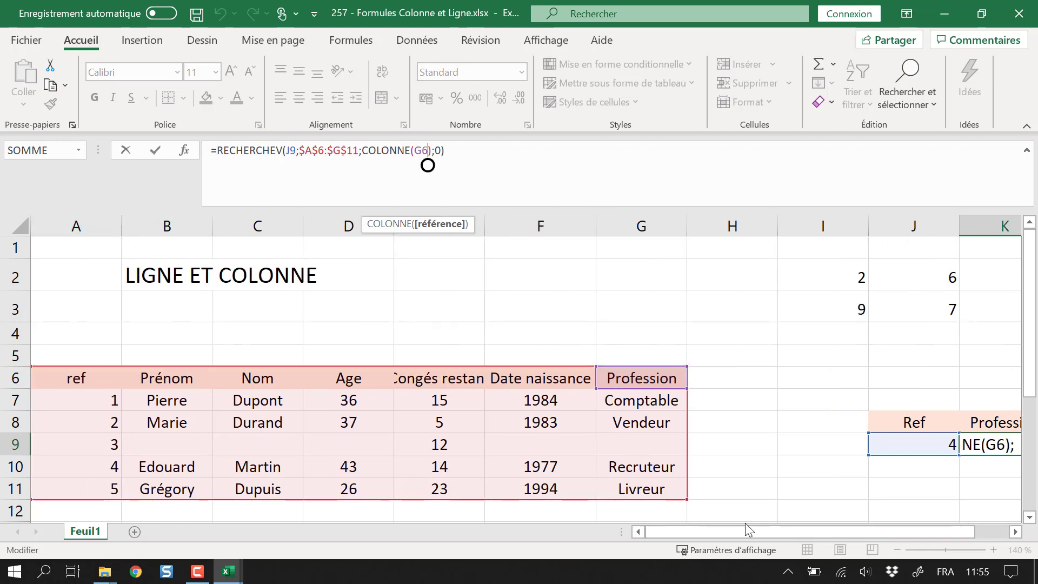
left_click_drag(756, 531, 756, 531)
key("ctrl+Return")
- Review the row-numbering formula in A7 and its LIGNE($A$6) reference to the ref header
left_click_drag(703, 532, 641, 531)
left_click(77, 400)
left_click(338, 154)
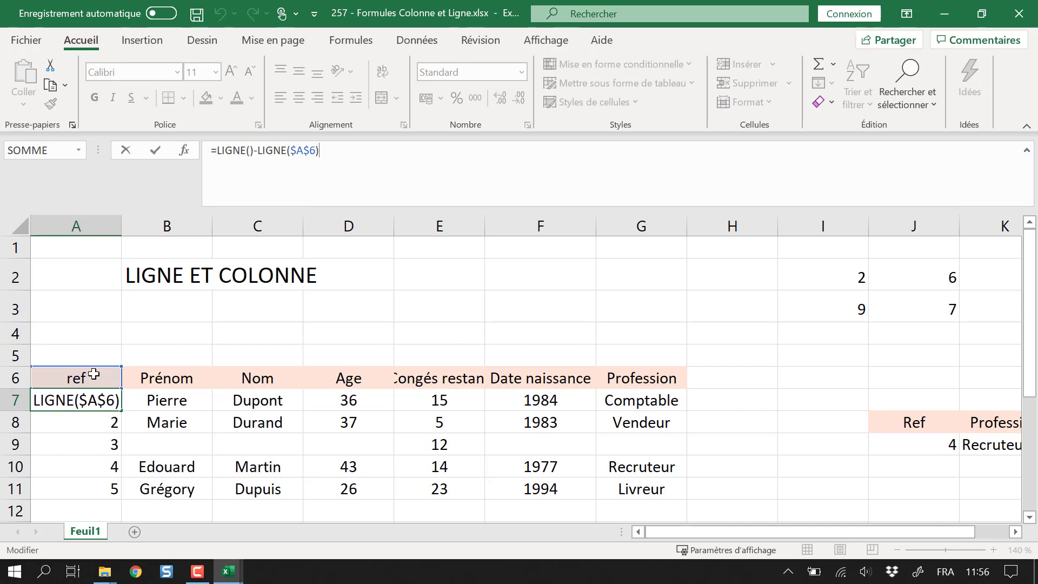
key("Escape")
- Review the RECHERCHEV formula in K9 and its COLONNE argument linked to the Profession header
left_click_drag(686, 531, 718, 532)
left_click(942, 444)
left_click(529, 151)
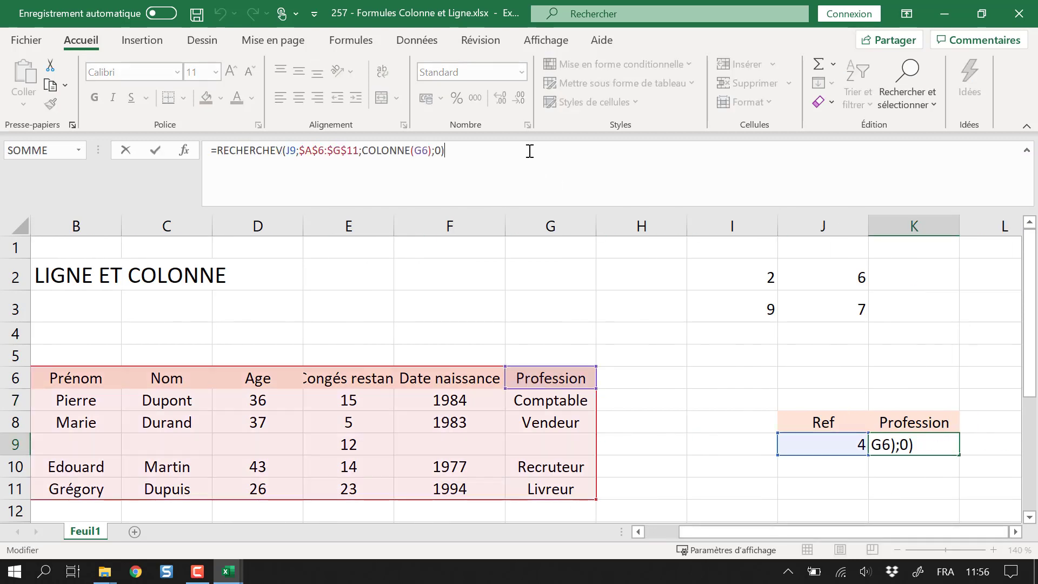
key("Escape")
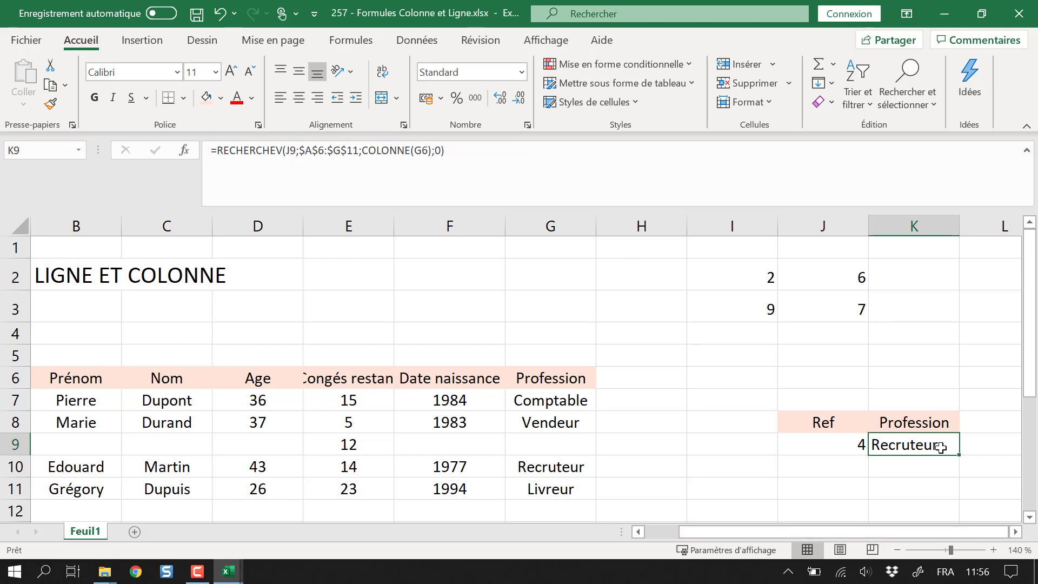
left_click(404, 158)
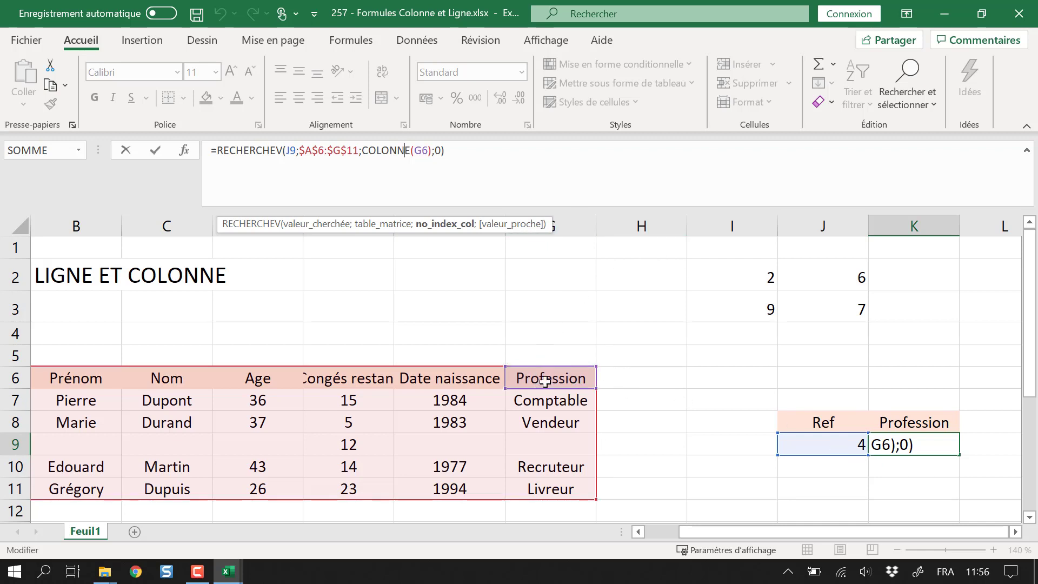
key("Return")
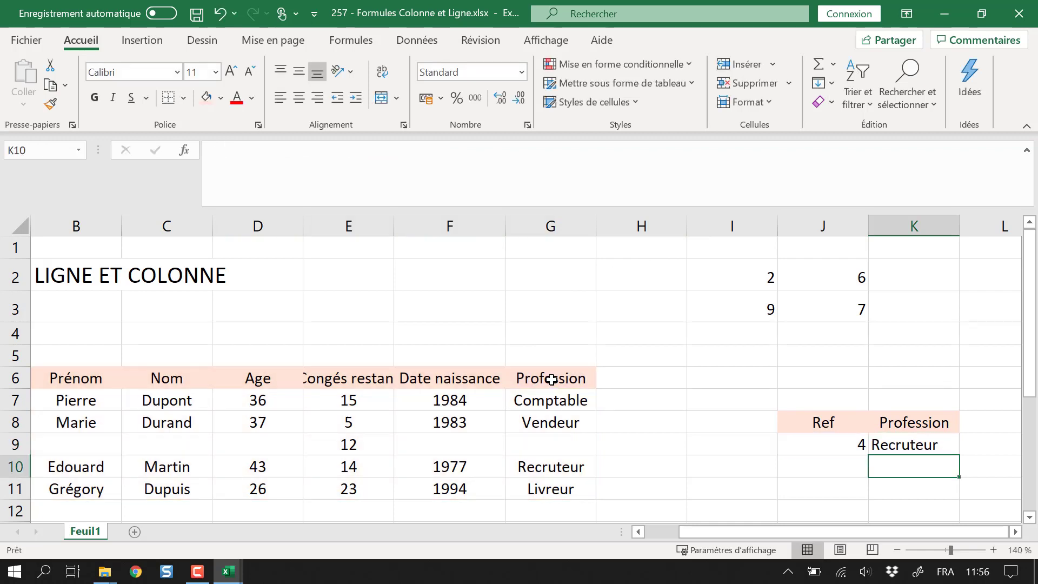
- Insert a new column before Profession and enter the header Type de contrat in G6
right_click(544, 232)
left_click(588, 374)
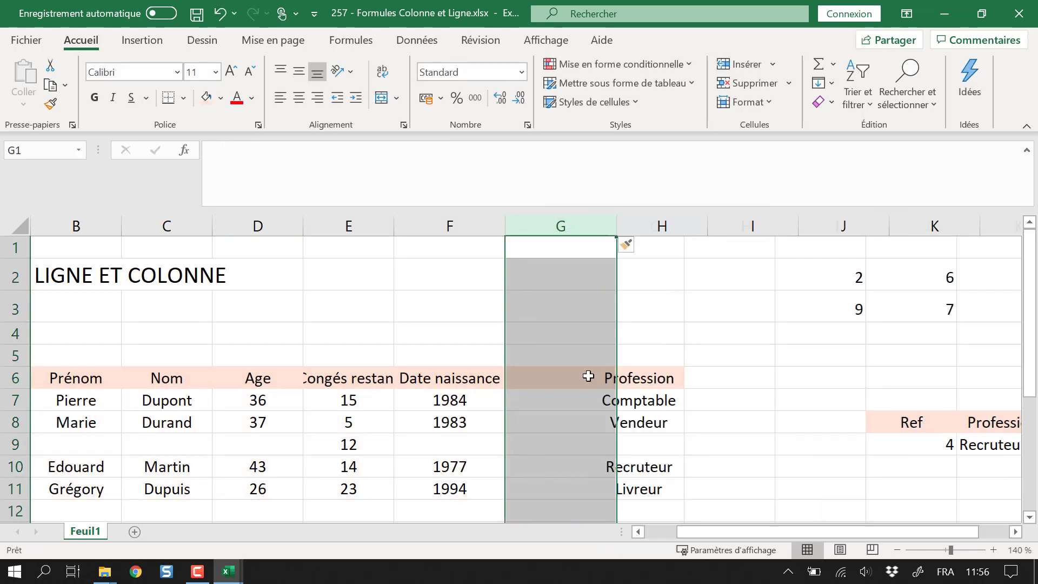
left_click(568, 379)
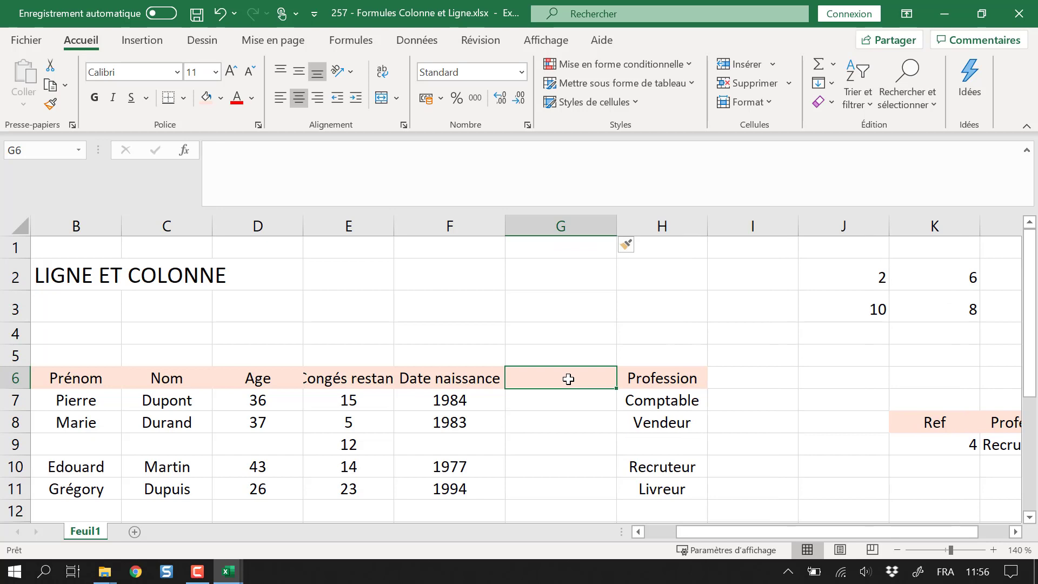
type("Type de c")
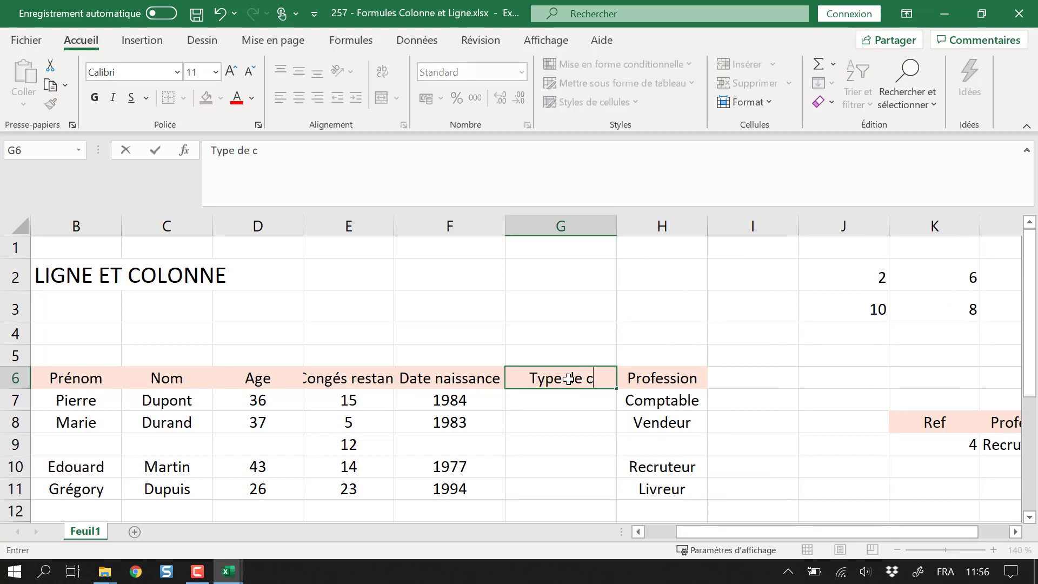
type("ontrat")
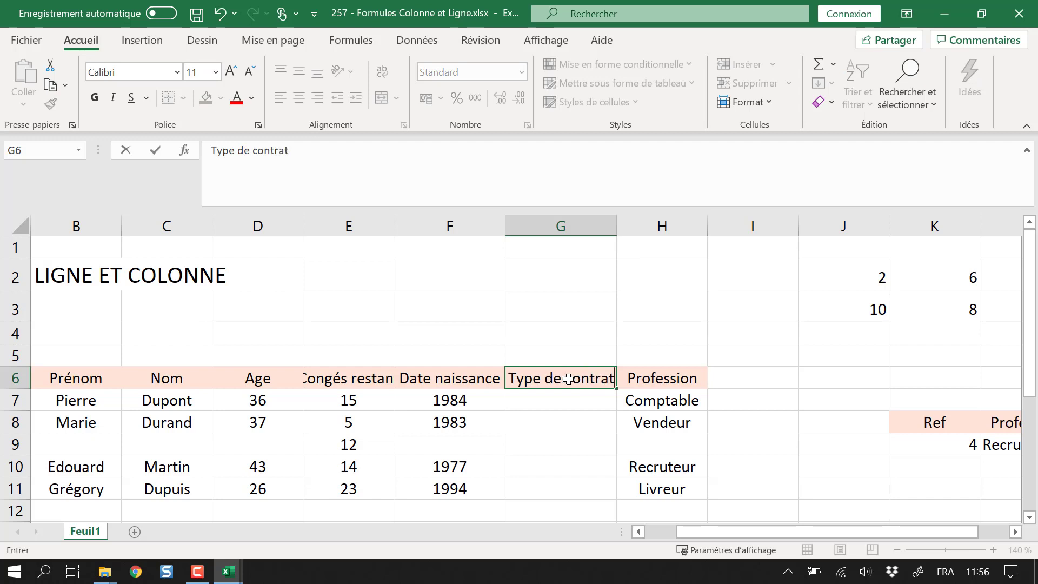
key("Return")
- Check the COLONNE reference of the RECHERCHEV formula in L9 against the table with the Type de contrat column
left_click_drag(833, 532, 864, 532)
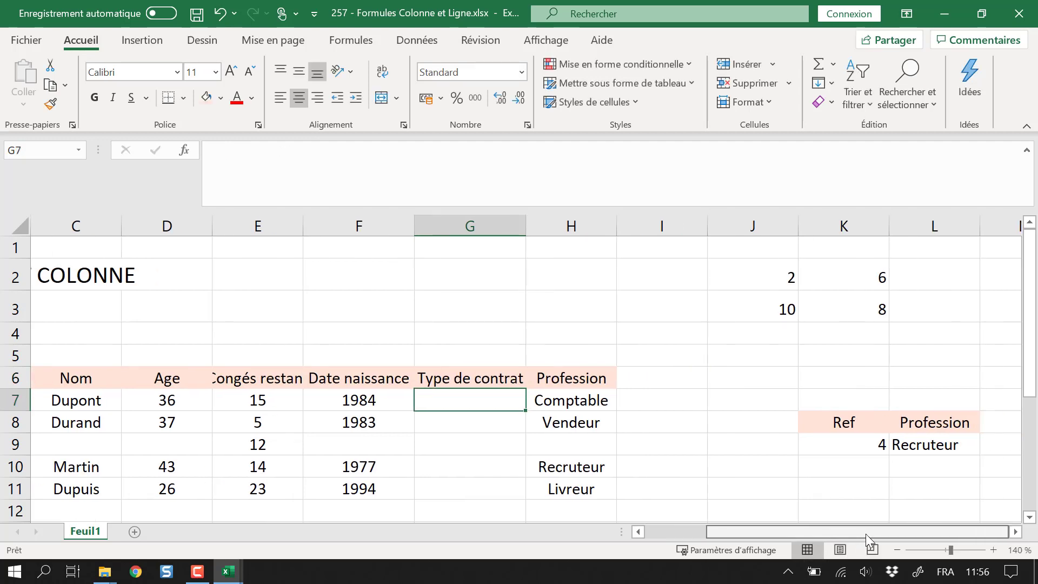
left_click(945, 447)
left_click(430, 150)
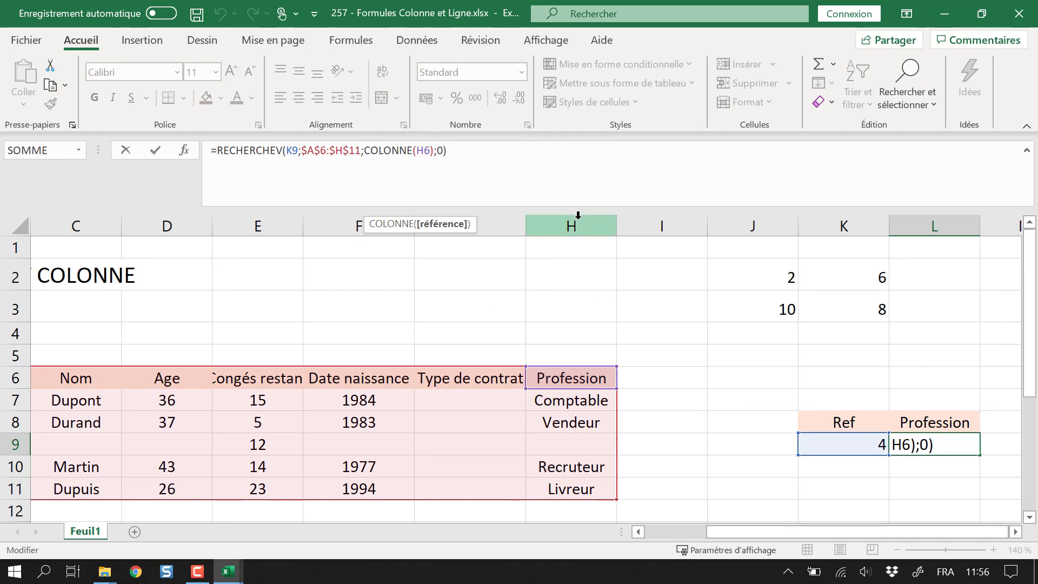
key("Escape")
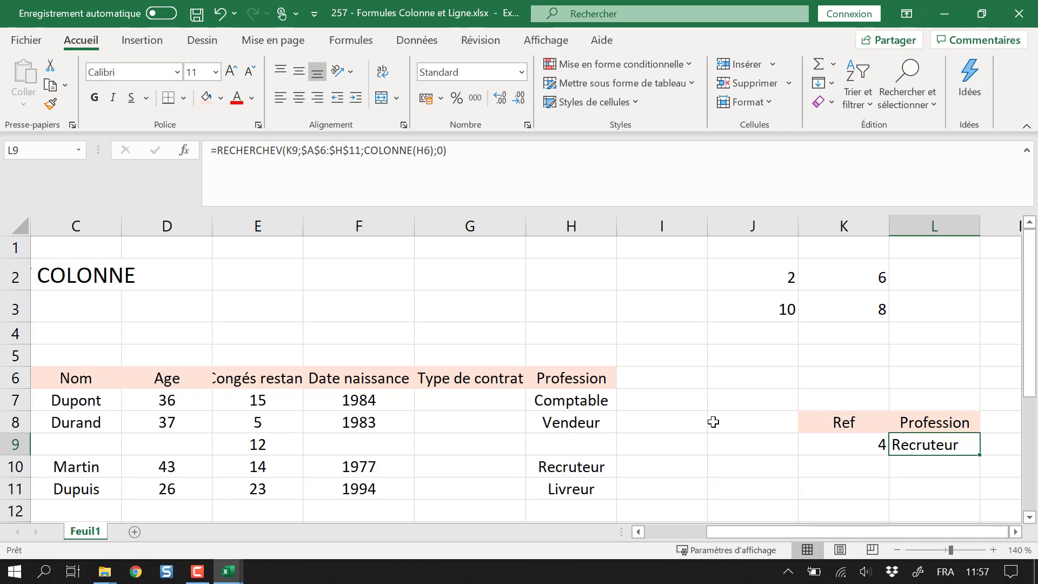
left_click_drag(757, 532, 687, 538)
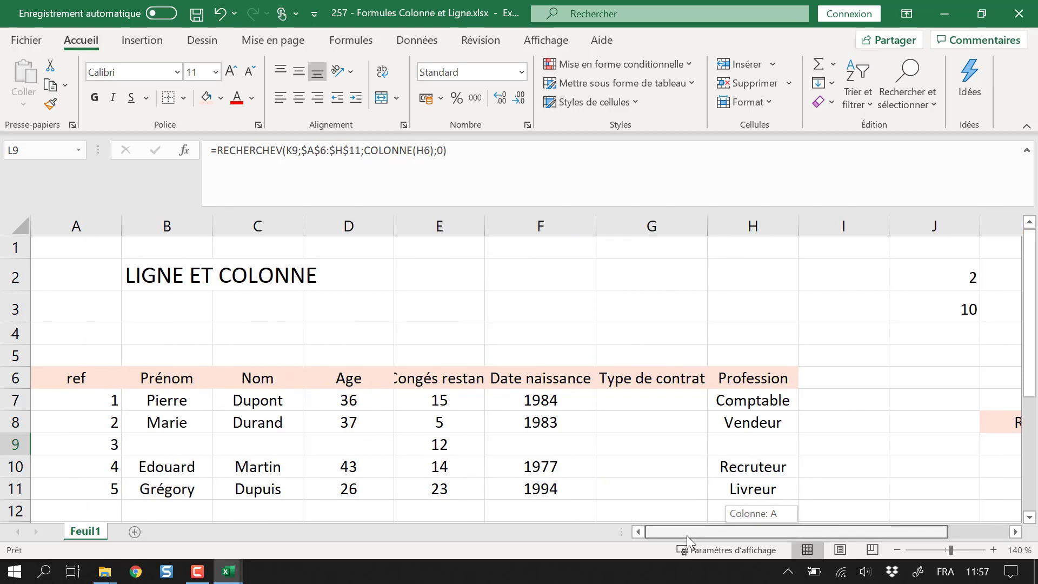
left_click(597, 307)
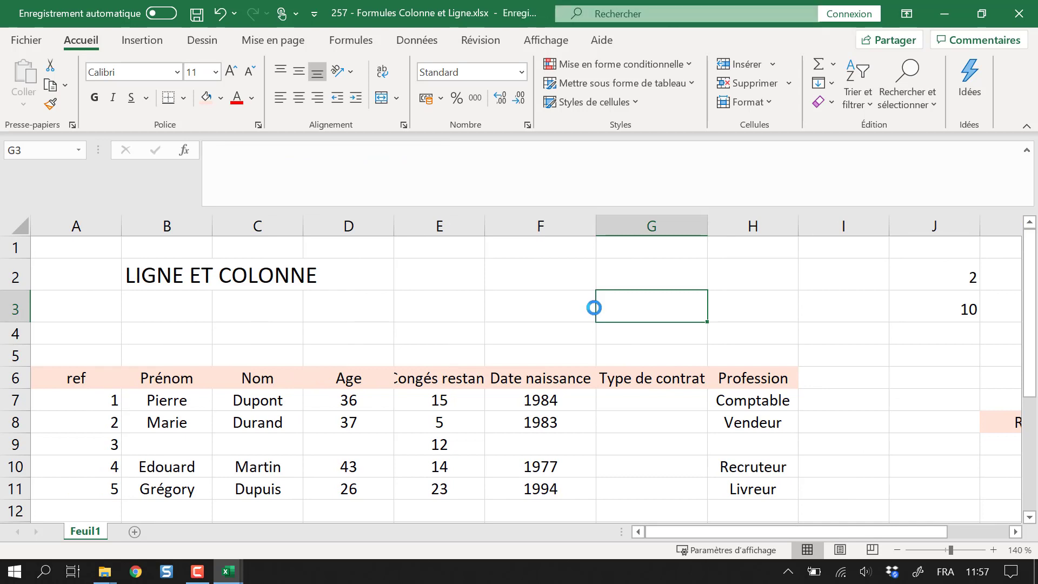